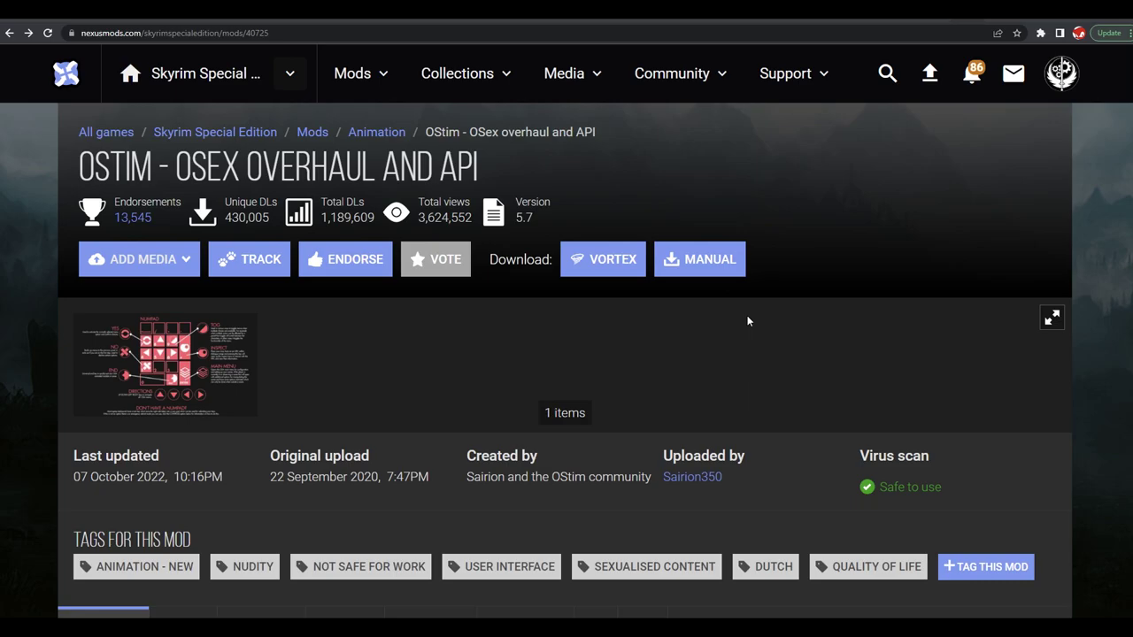
# Step: Expand OStim's Requirements list and scroll to the Essentials links for compatible OSA and OSex
pyautogui.scroll(-4, 655, 296)
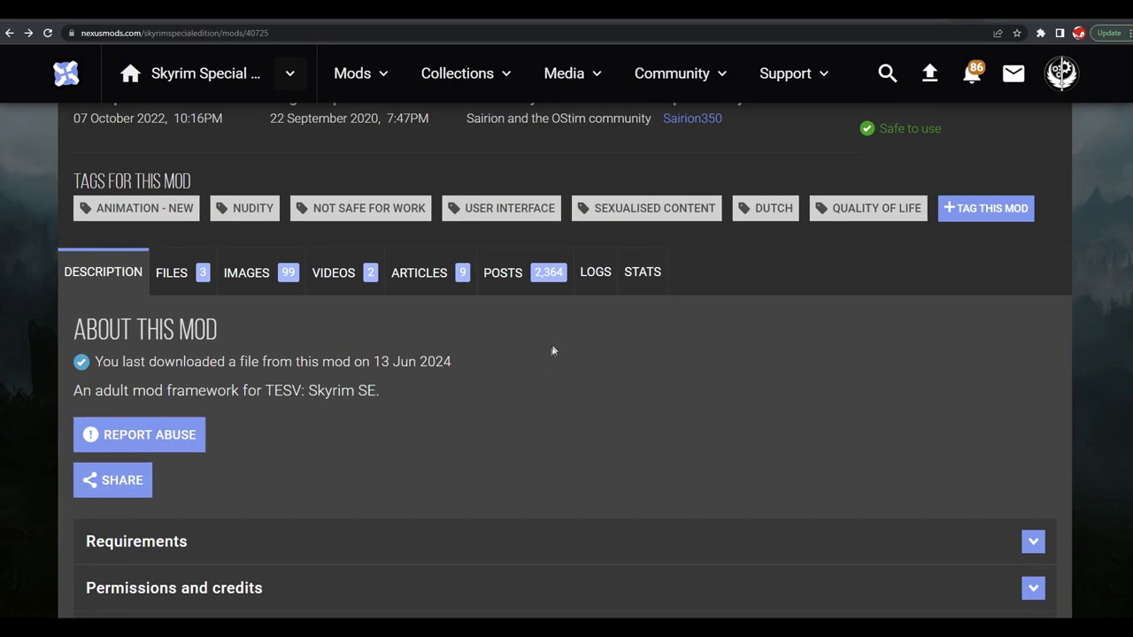
pyautogui.scroll(4, 526, 357)
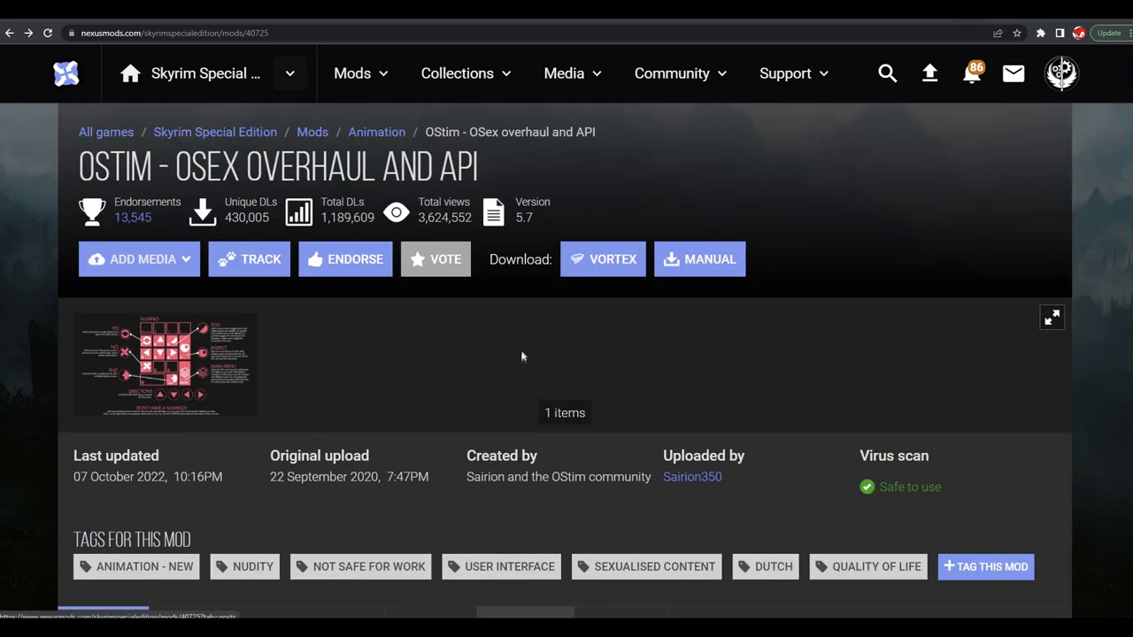
pyautogui.scroll(-10, 660, 316)
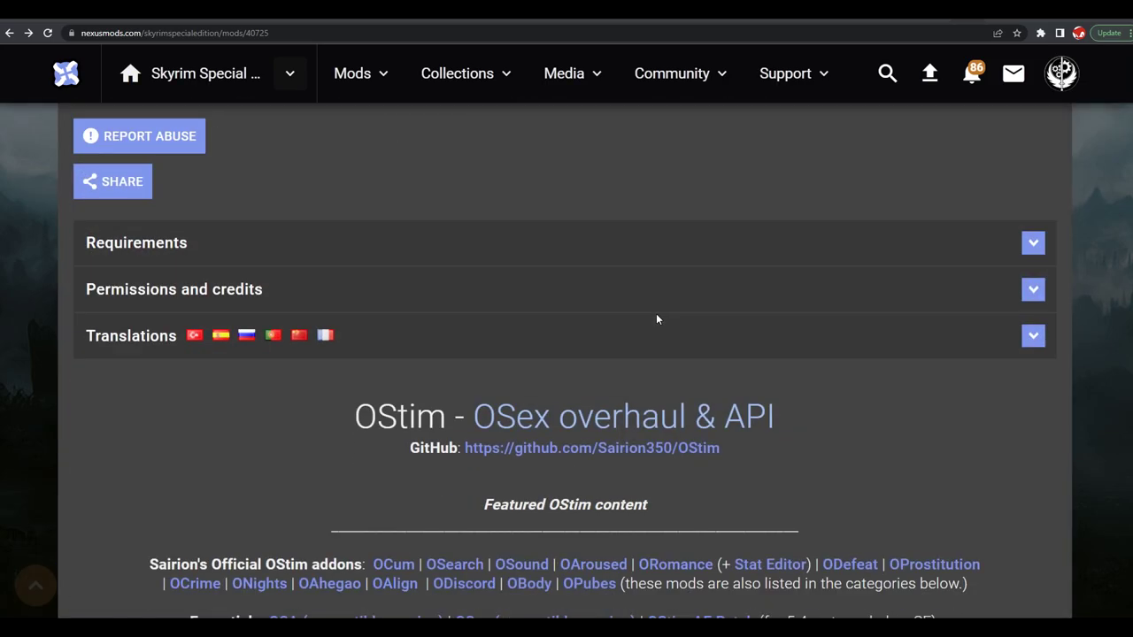
pyautogui.scroll(-8, 615, 340)
pyautogui.scroll(11, 612, 339)
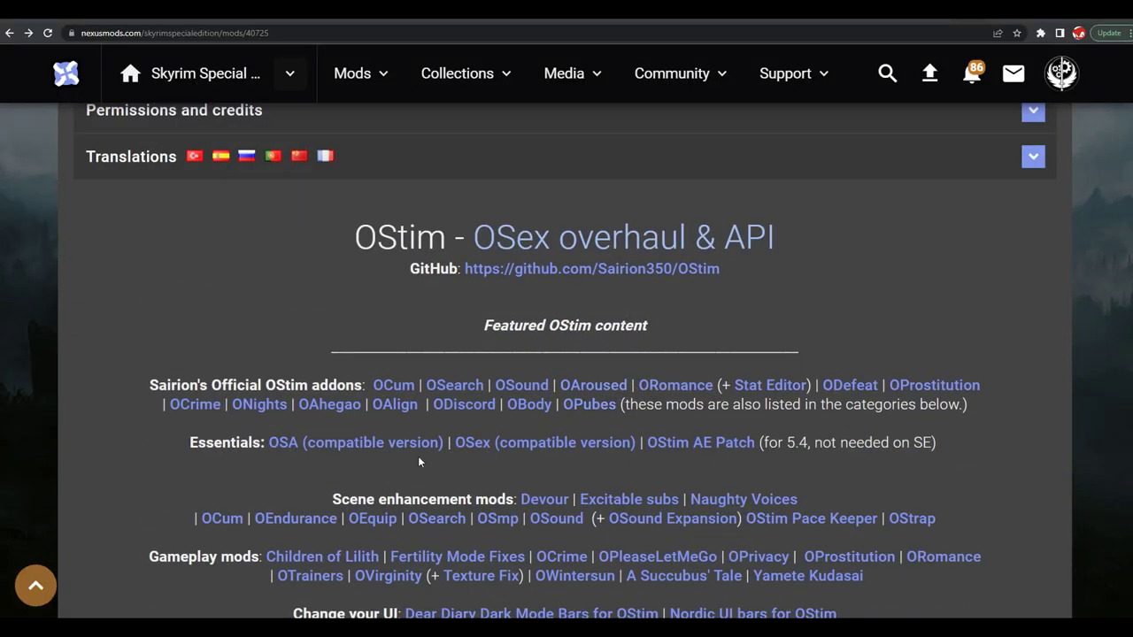
pyautogui.scroll(3, 422, 460)
pyautogui.click(182, 372)
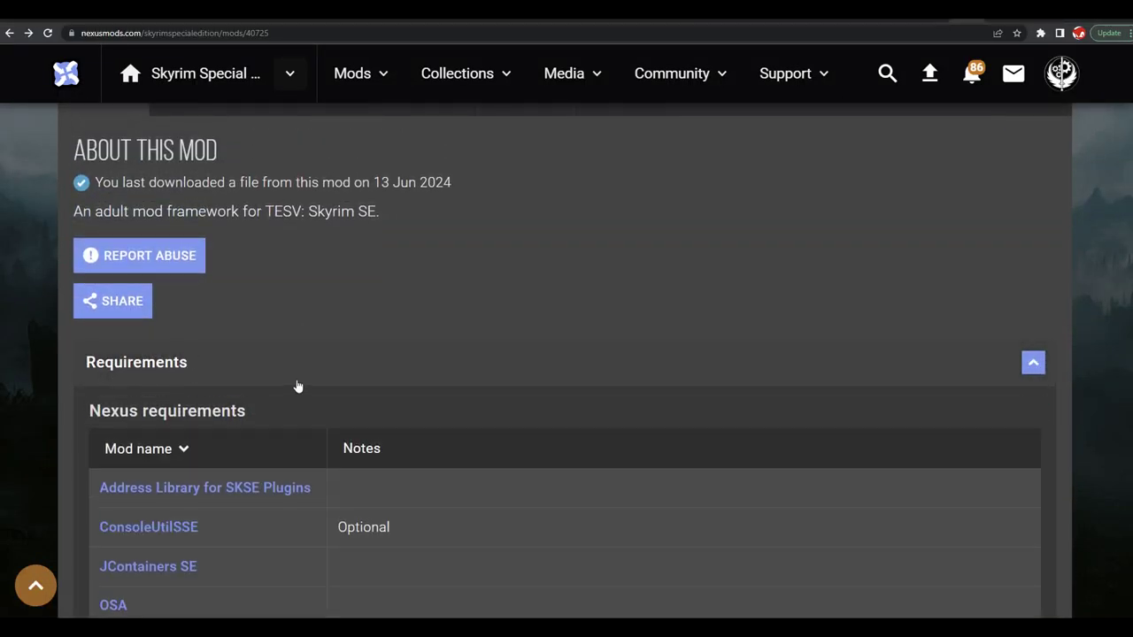
pyautogui.scroll(-2, 298, 384)
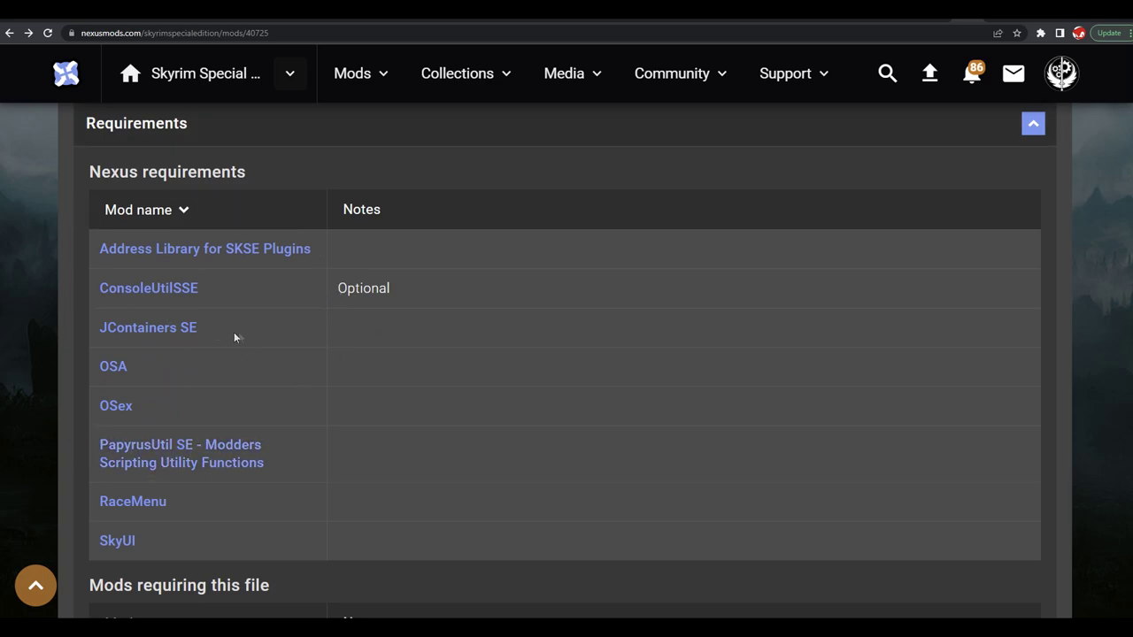
pyautogui.scroll(-1, 254, 278)
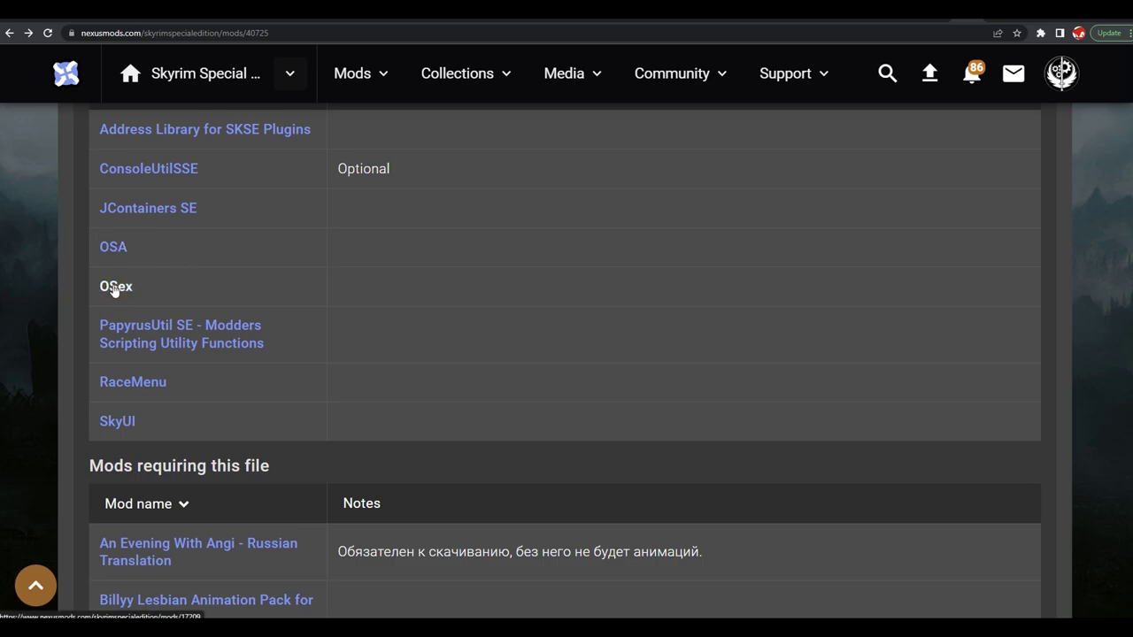
pyautogui.scroll(-10, 299, 283)
pyautogui.scroll(-15, 374, 282)
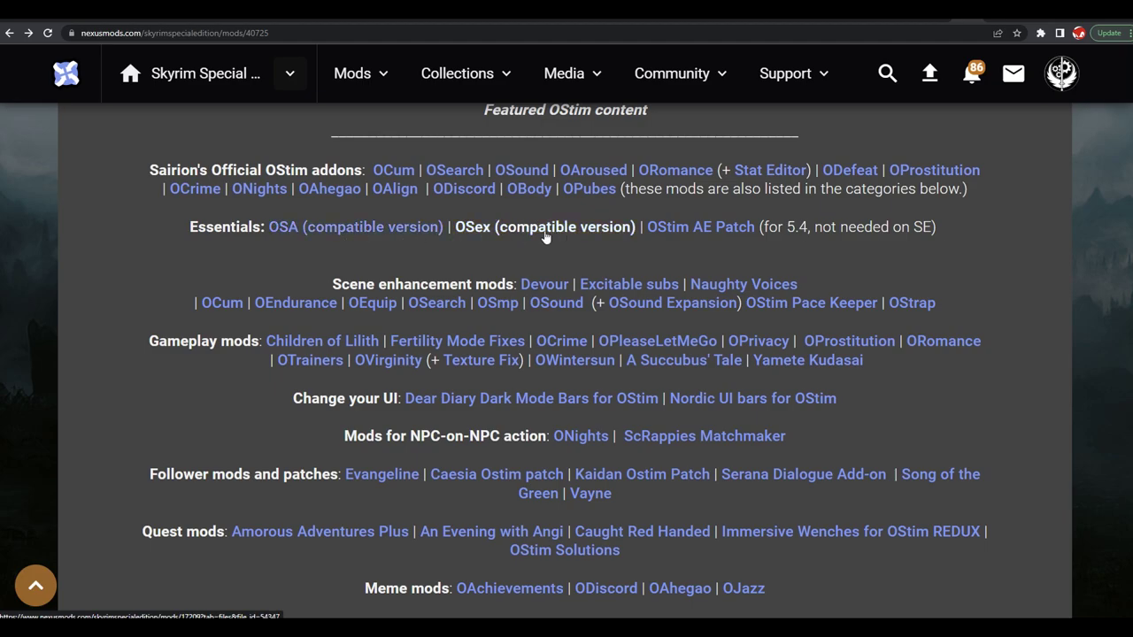
# Step: Slow-download the compatible OSA archive and return to the OStim page
pyautogui.click(381, 230)
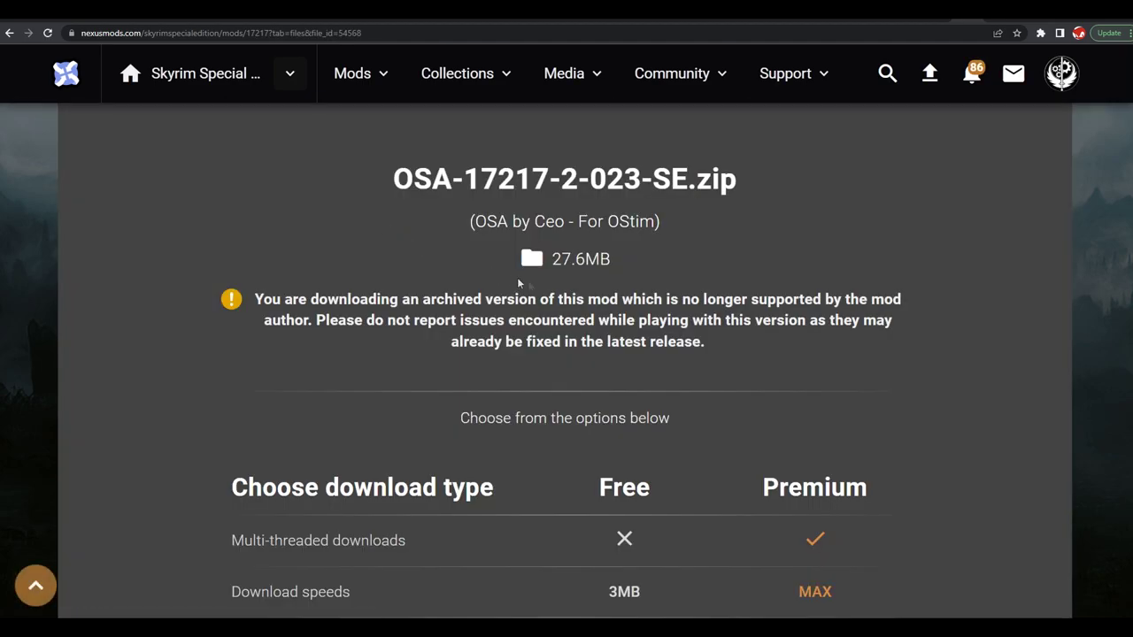
pyautogui.scroll(-5, 522, 287)
pyautogui.click(596, 331)
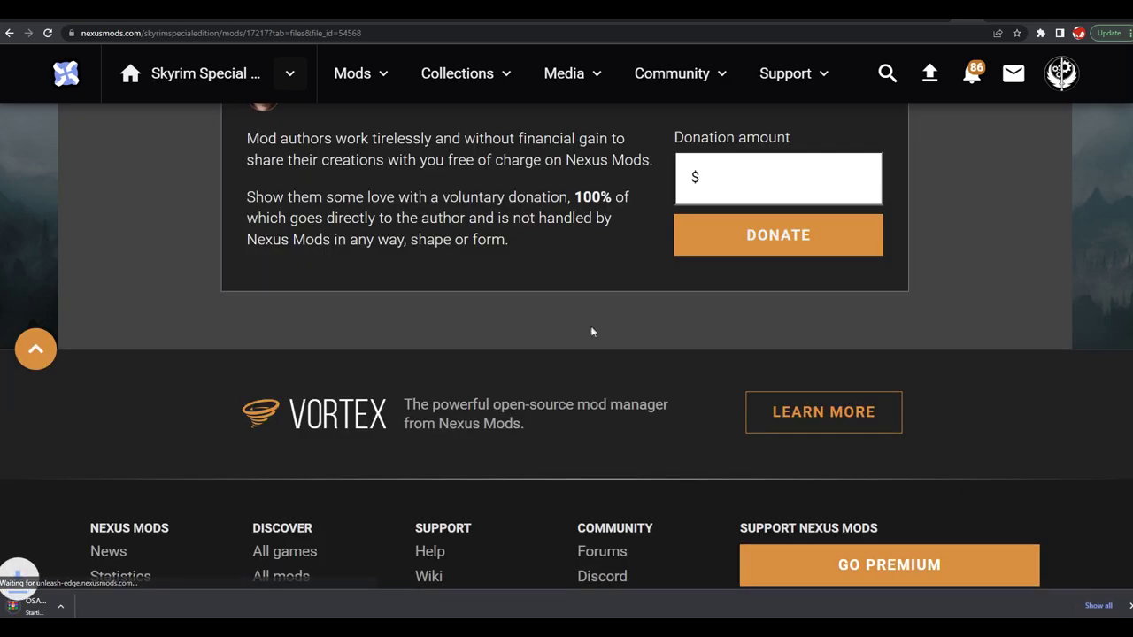
pyautogui.scroll(2, 593, 331)
pyautogui.click(8, 32)
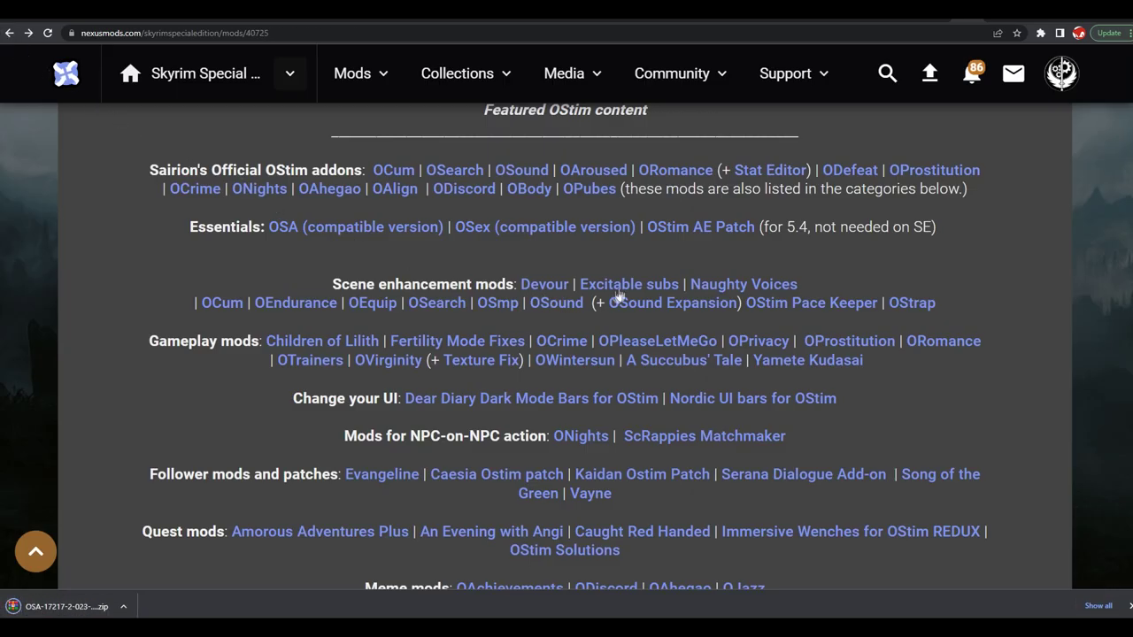
# Step: Slow-download the compatible OSex archive
pyautogui.click(480, 228)
pyautogui.scroll(-3, 492, 261)
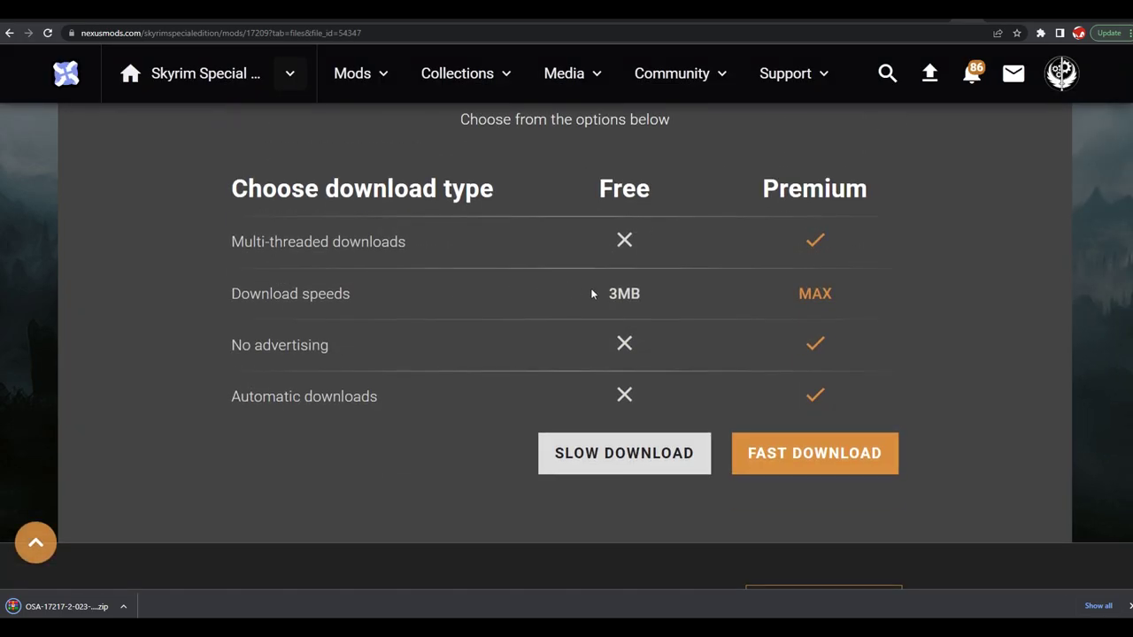
pyautogui.click(575, 452)
pyautogui.scroll(5, 522, 416)
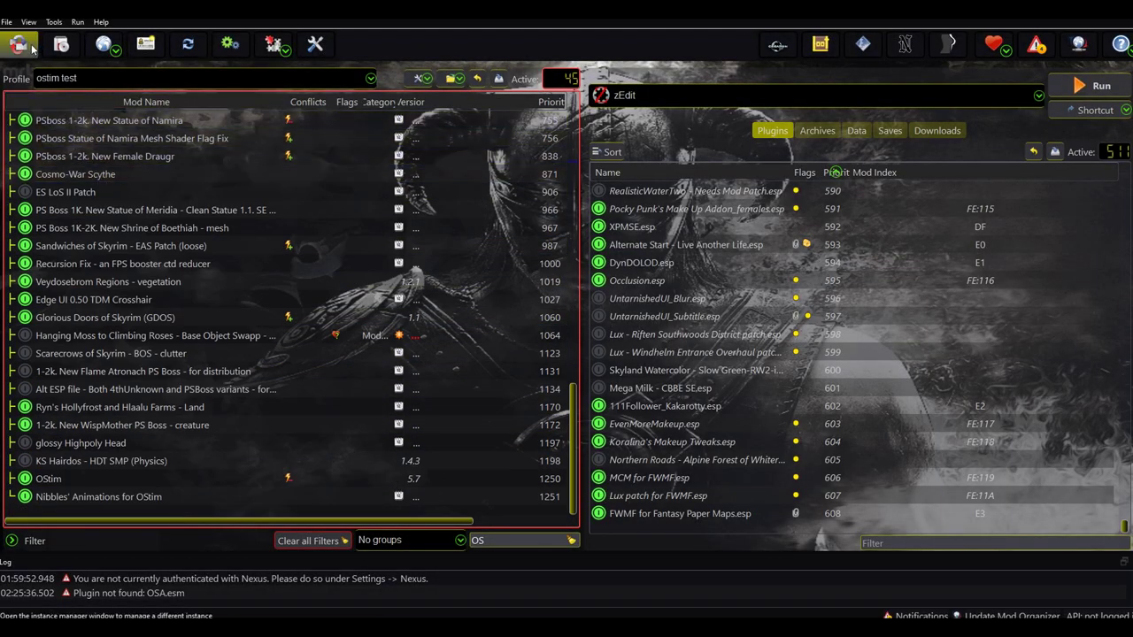
# Step: Install the downloaded OSex archive as a mod named 'OSex B'
pyautogui.click(7, 22)
pyautogui.click(53, 42)
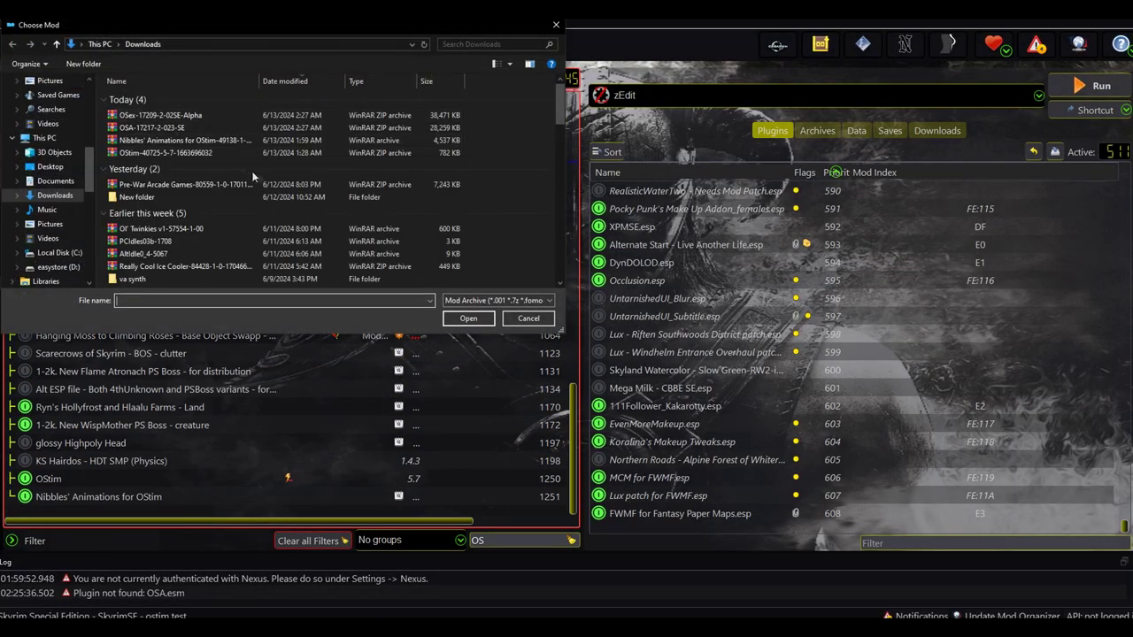
pyautogui.doubleClick(165, 118)
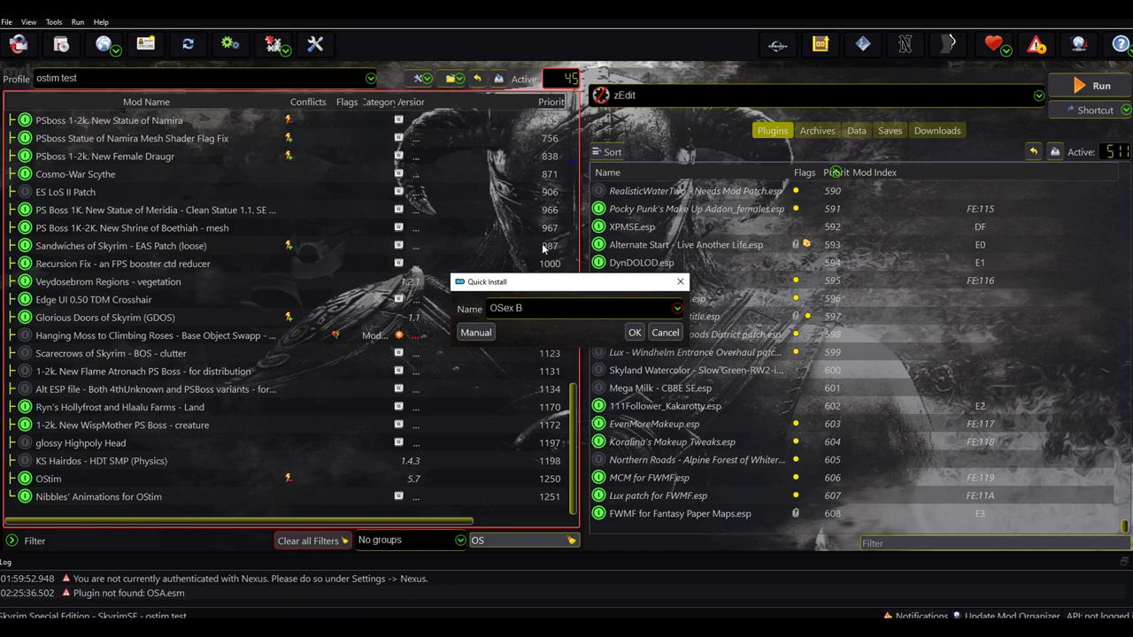
pyautogui.click(635, 332)
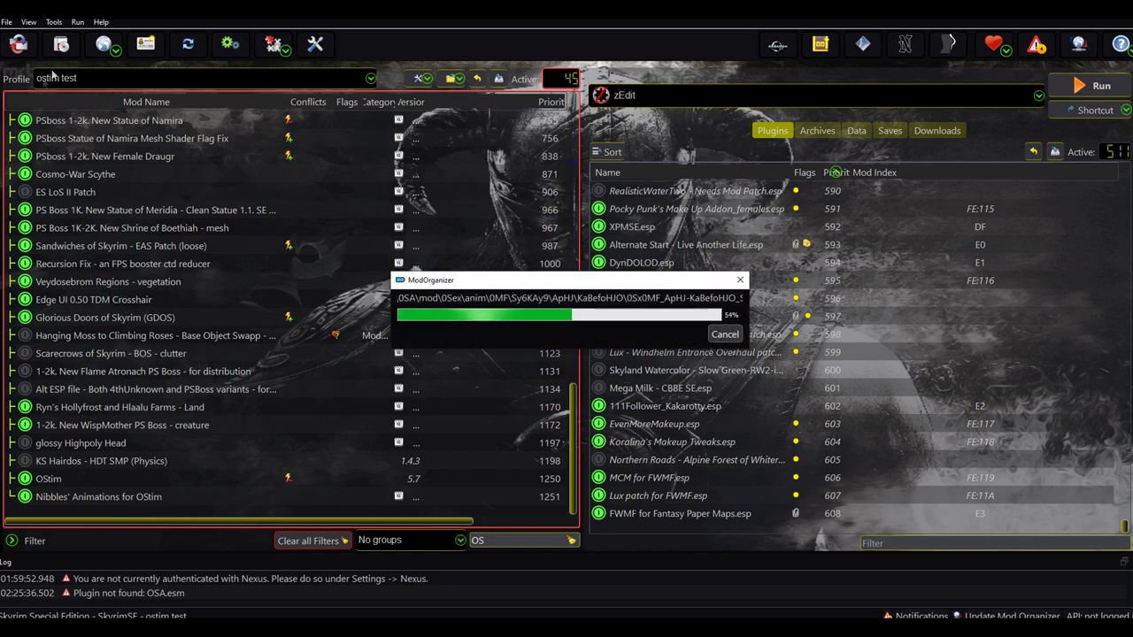
# Step: Install the downloaded OSA archive as a mod named 'OSA B'
pyautogui.click(7, 21)
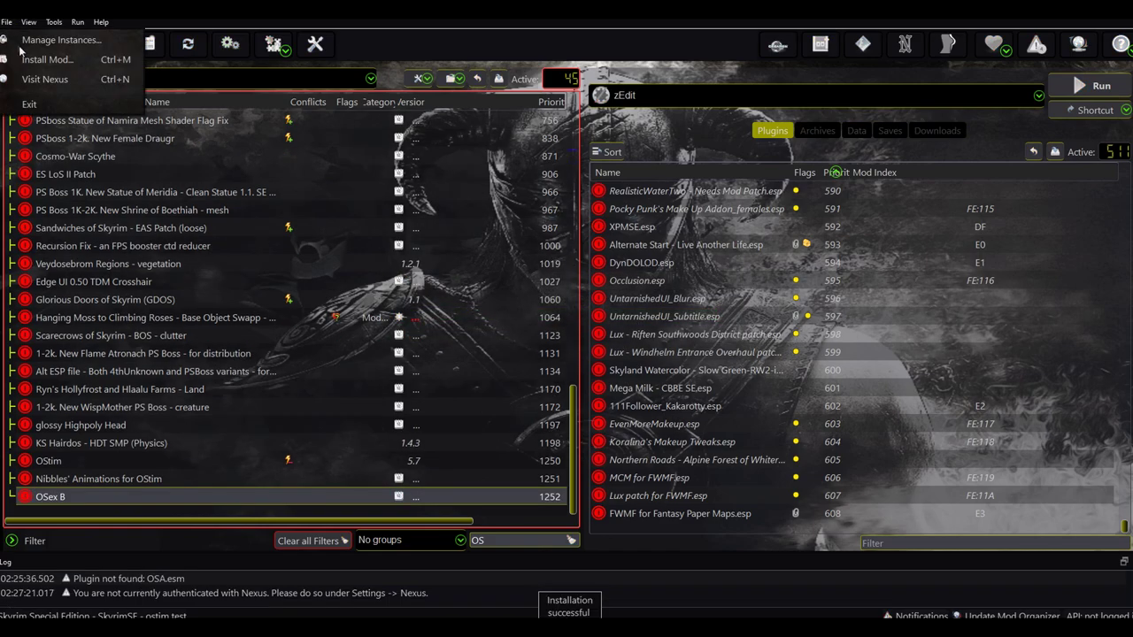
pyautogui.click(28, 58)
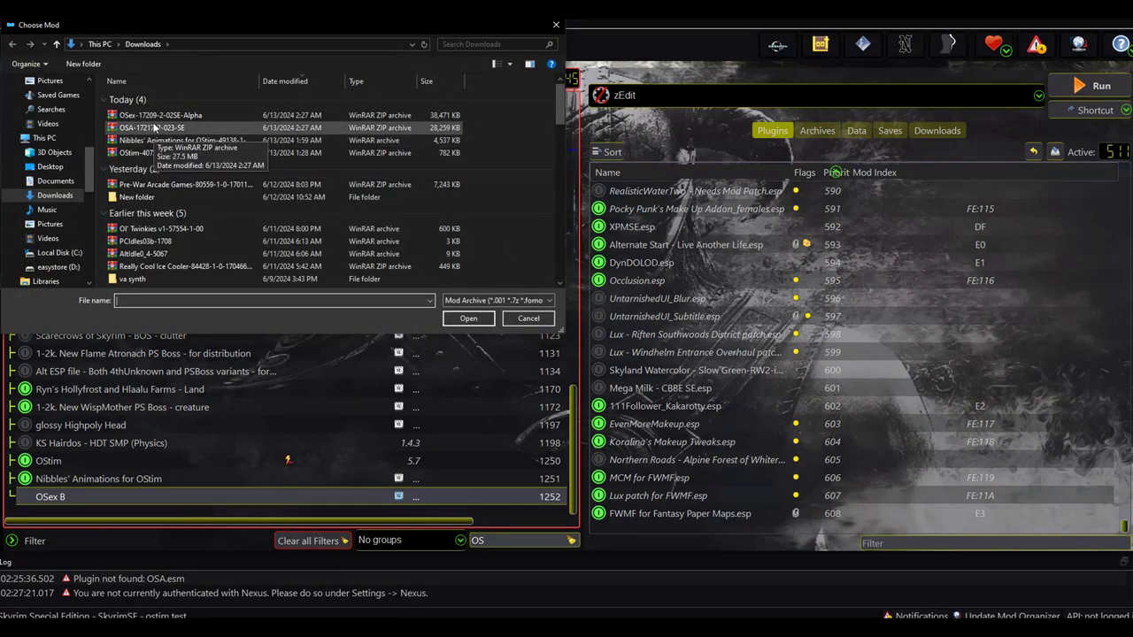
pyautogui.doubleClick(152, 127)
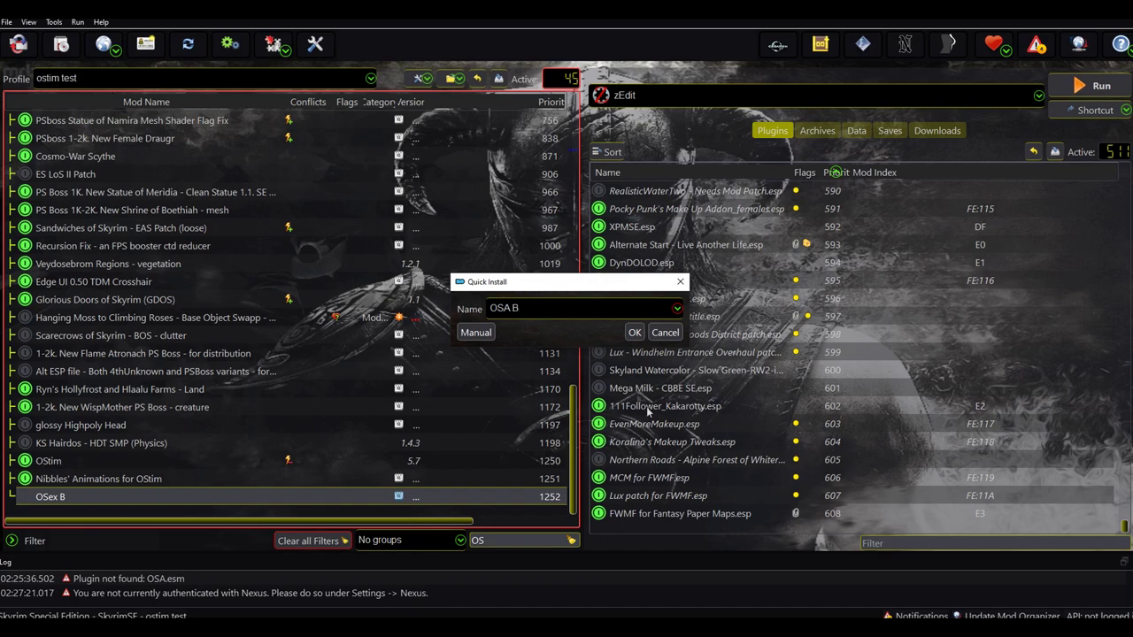
pyautogui.write('B')
pyautogui.click(634, 333)
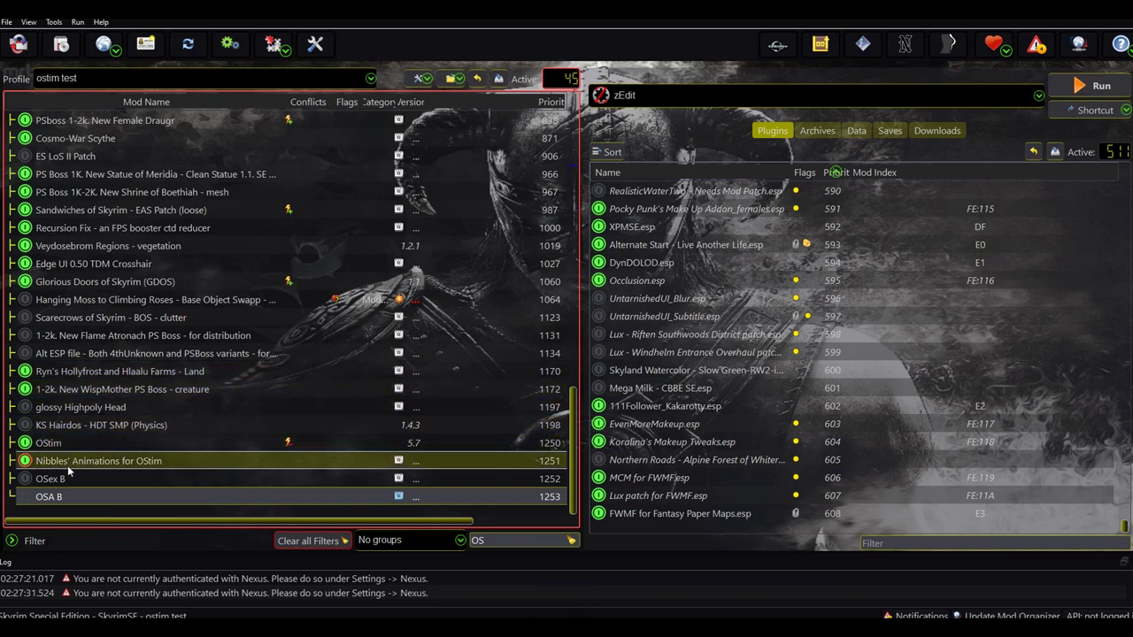
# Step: Enable OSex B and OSA B and place OStim between them in the mod order
pyautogui.click(25, 497)
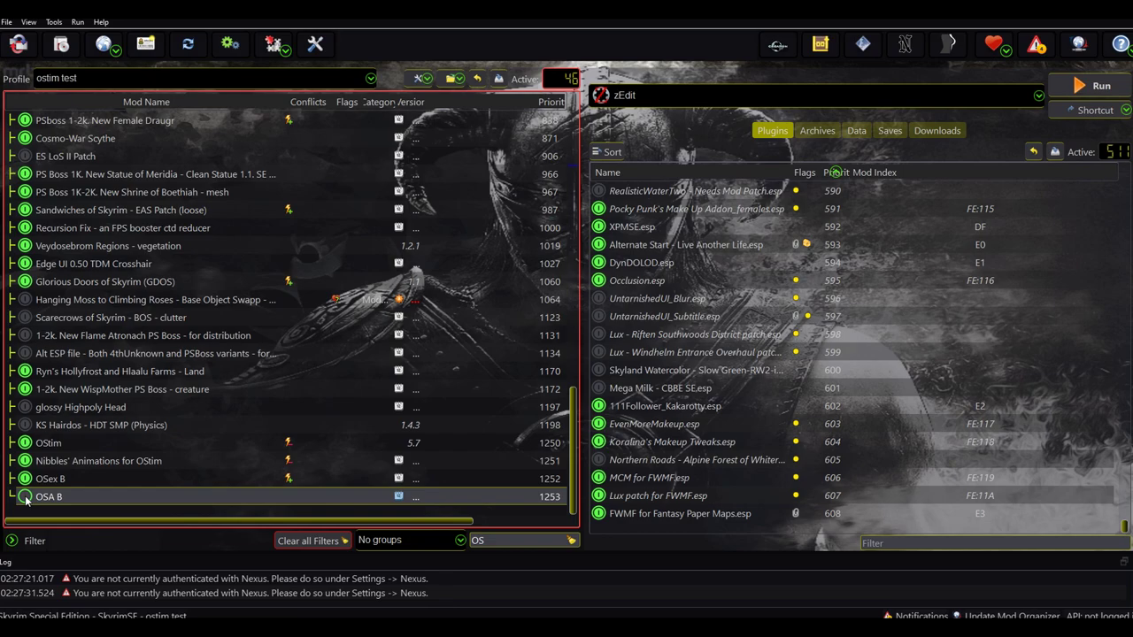
pyautogui.click(24, 497)
pyautogui.moveTo(48, 443); pyautogui.dragTo(105, 493)
# Step: Move OSA.esm higher in the plugin load order and run Nemesis
pyautogui.scroll(-1, 655, 513)
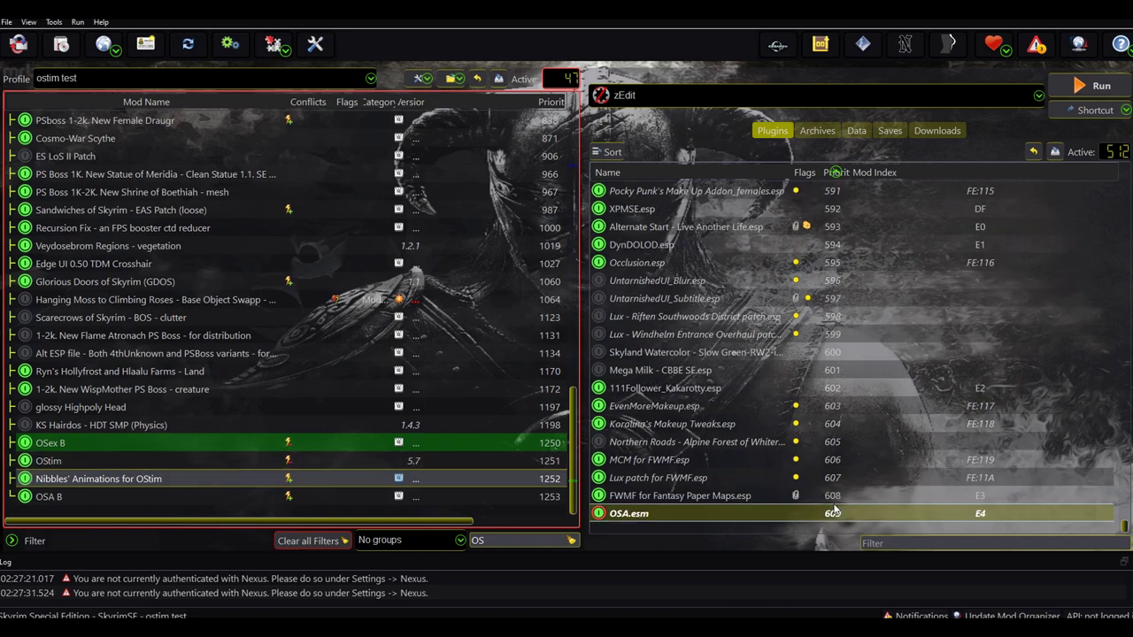
pyautogui.moveTo(658, 517); pyautogui.dragTo(659, 381)
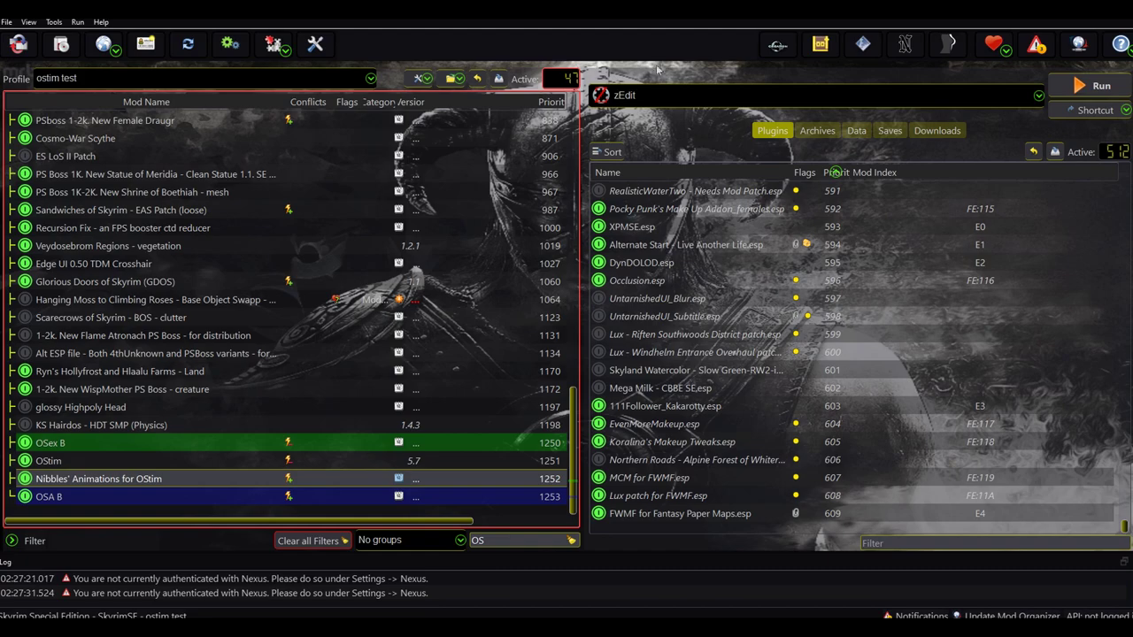
pyautogui.click(898, 48)
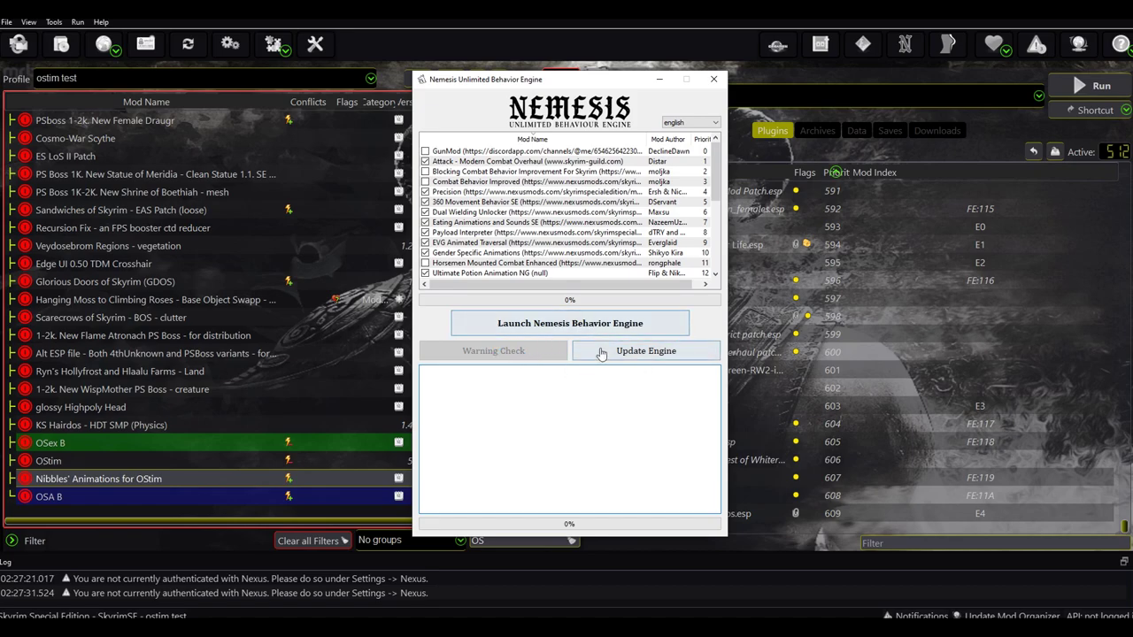
# Step: Update the Nemesis engine, then launch the behaviour engine to generate files
pyautogui.click(619, 353)
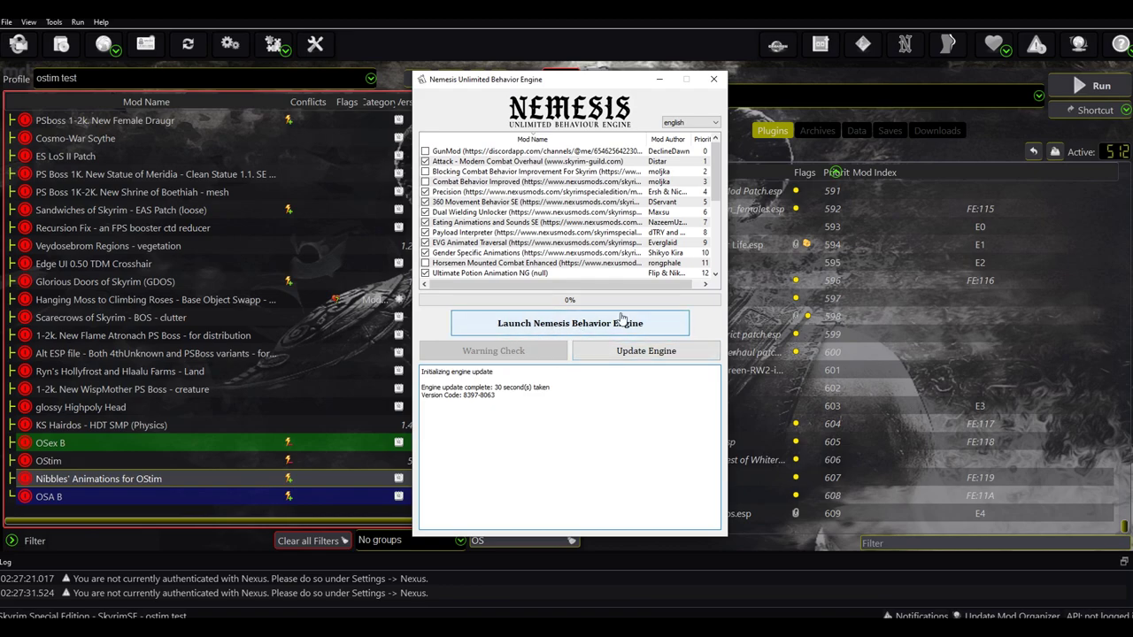
pyautogui.click(585, 325)
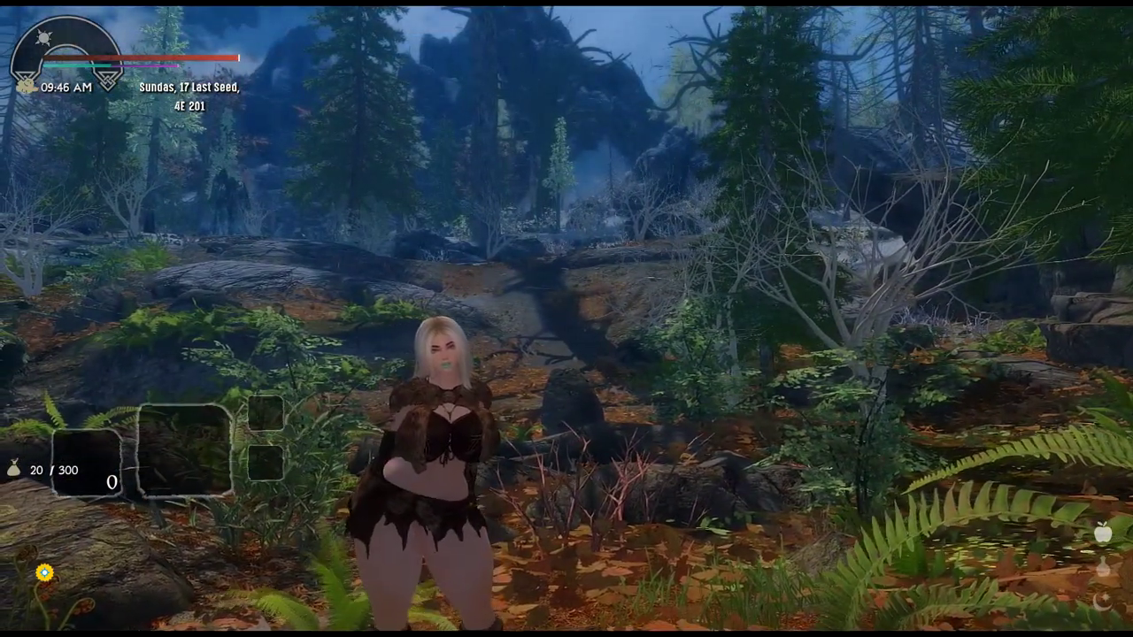
# Step: Open OStim's Configuration page via Journal > System > Mod Configuration
pyautogui.press('j')
pyautogui.press('Return')
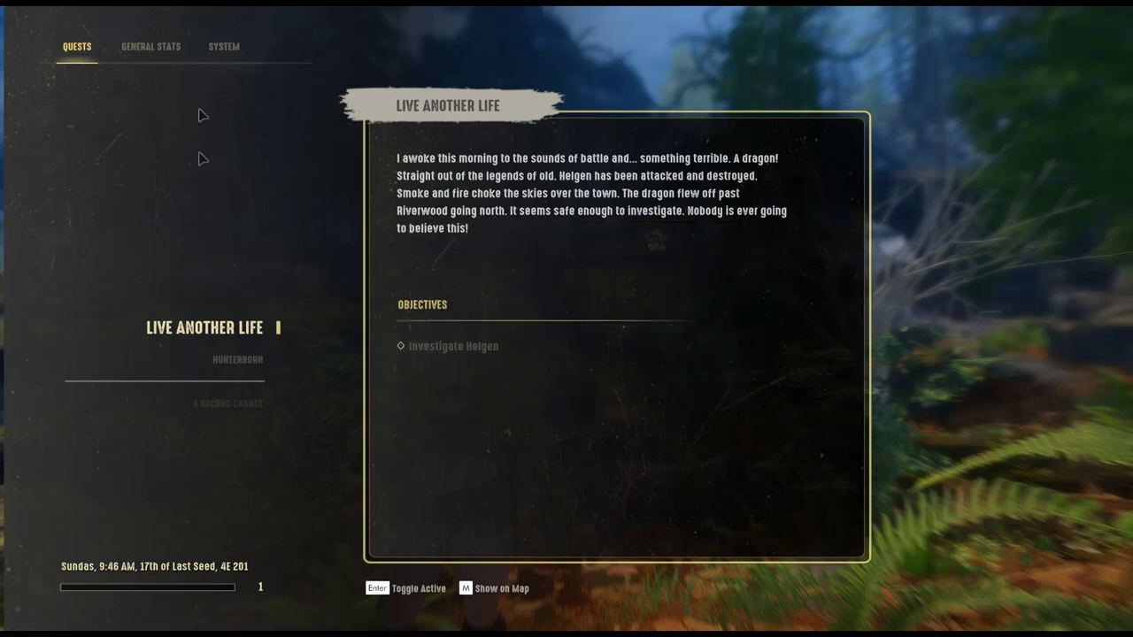
pyautogui.click(237, 43)
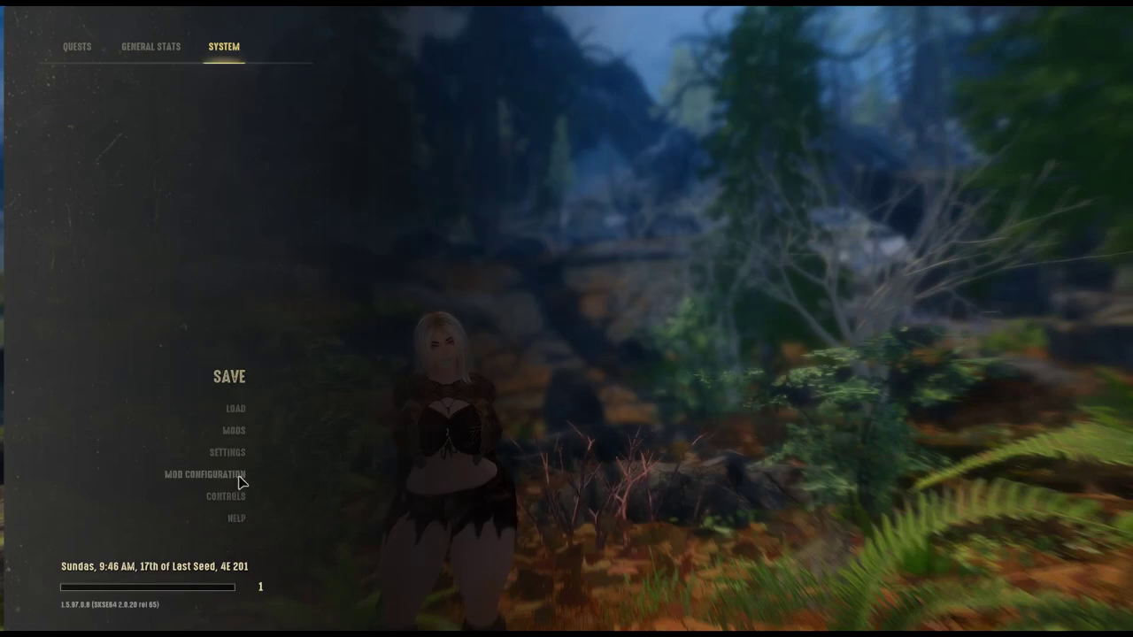
pyautogui.click(237, 478)
pyautogui.scroll(-3, 92, 301)
pyautogui.scroll(-10, 91, 301)
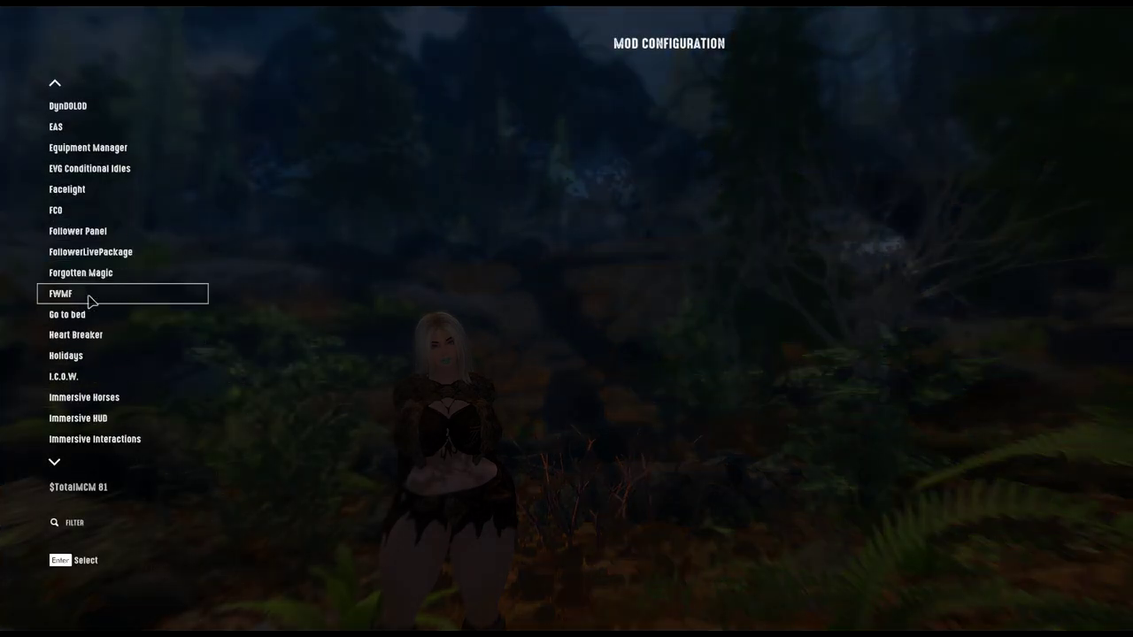
pyautogui.scroll(-10, 97, 328)
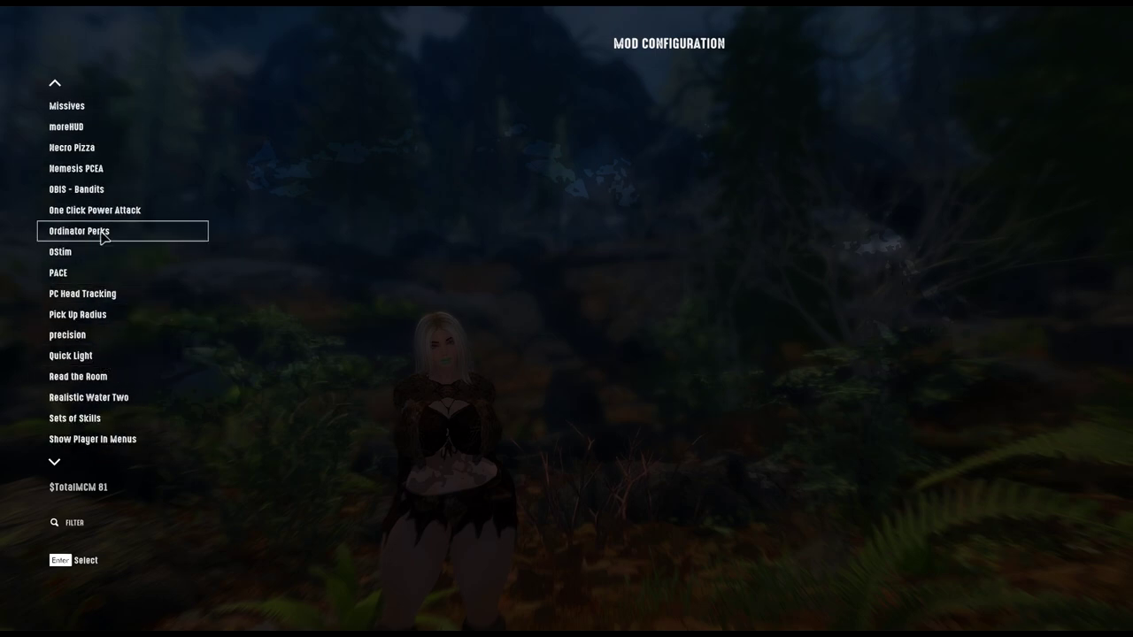
pyautogui.click(104, 254)
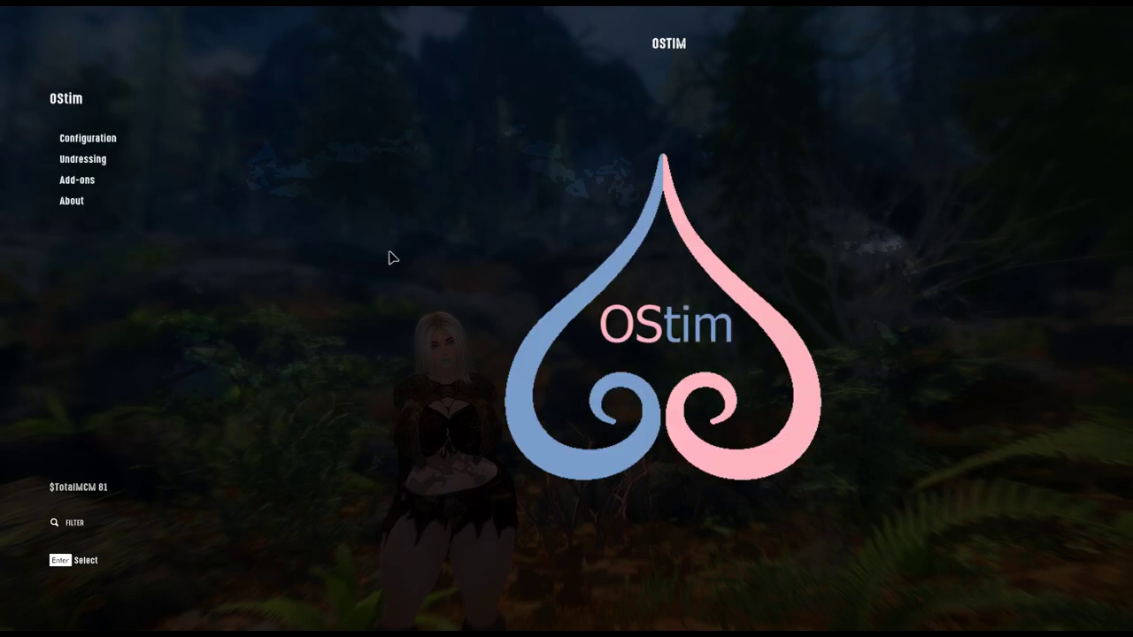
pyautogui.click(174, 140)
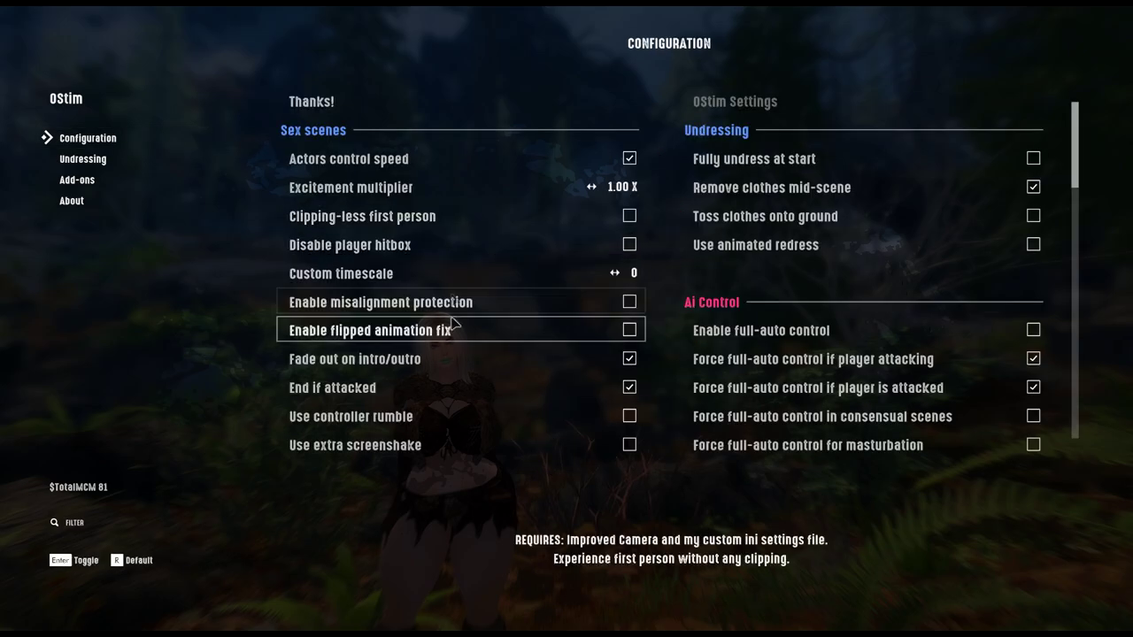
# Step: Run OStim's 'Update all' system action, accept the prompt, and exit to gameplay
pyautogui.scroll(-2, 450, 372)
pyautogui.scroll(-5, 449, 372)
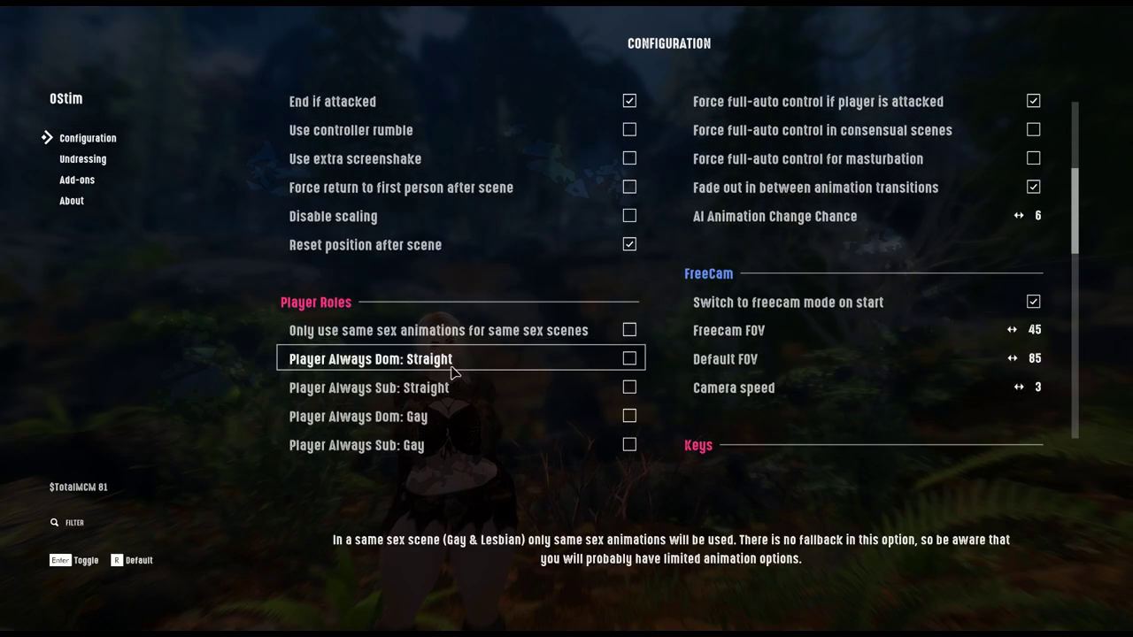
pyautogui.scroll(-5, 449, 372)
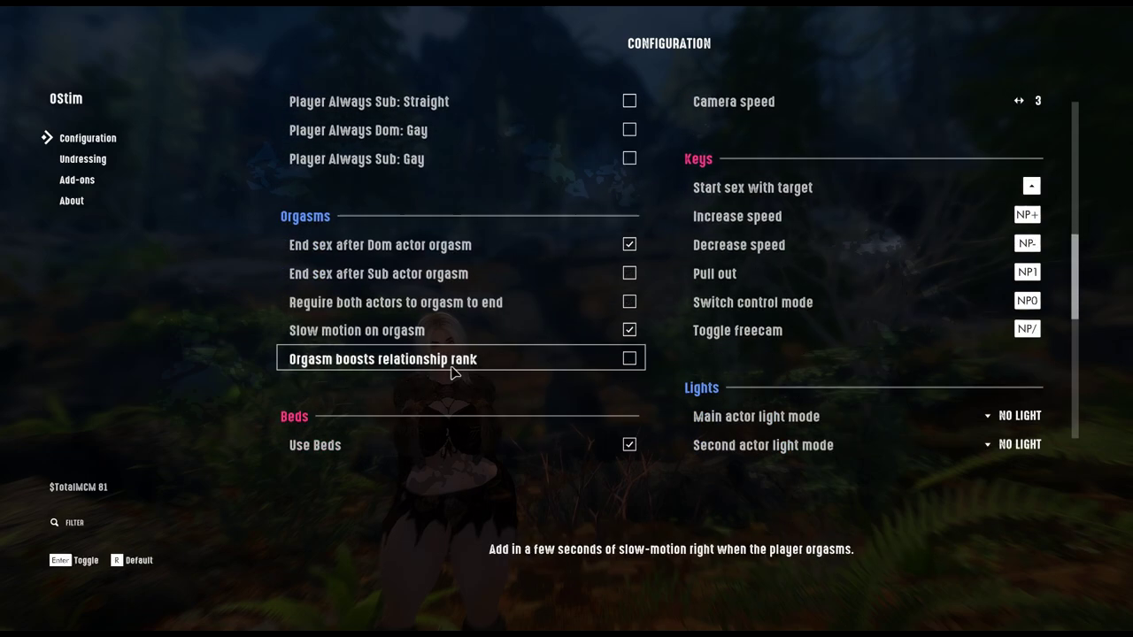
pyautogui.scroll(-5, 451, 371)
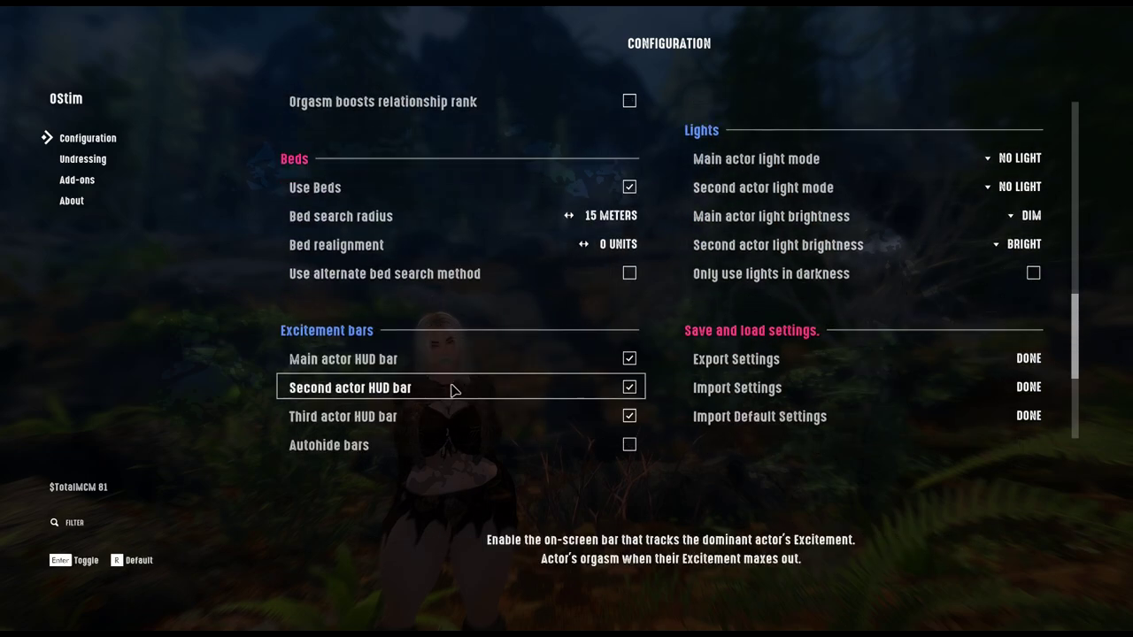
pyautogui.scroll(-2, 451, 406)
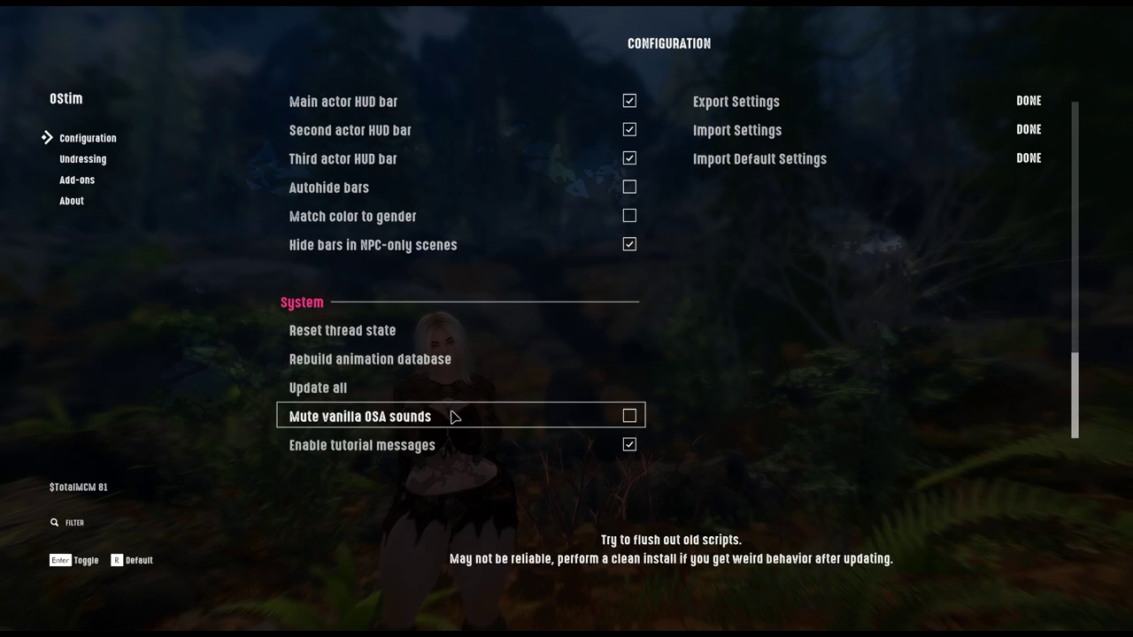
pyautogui.click(451, 400)
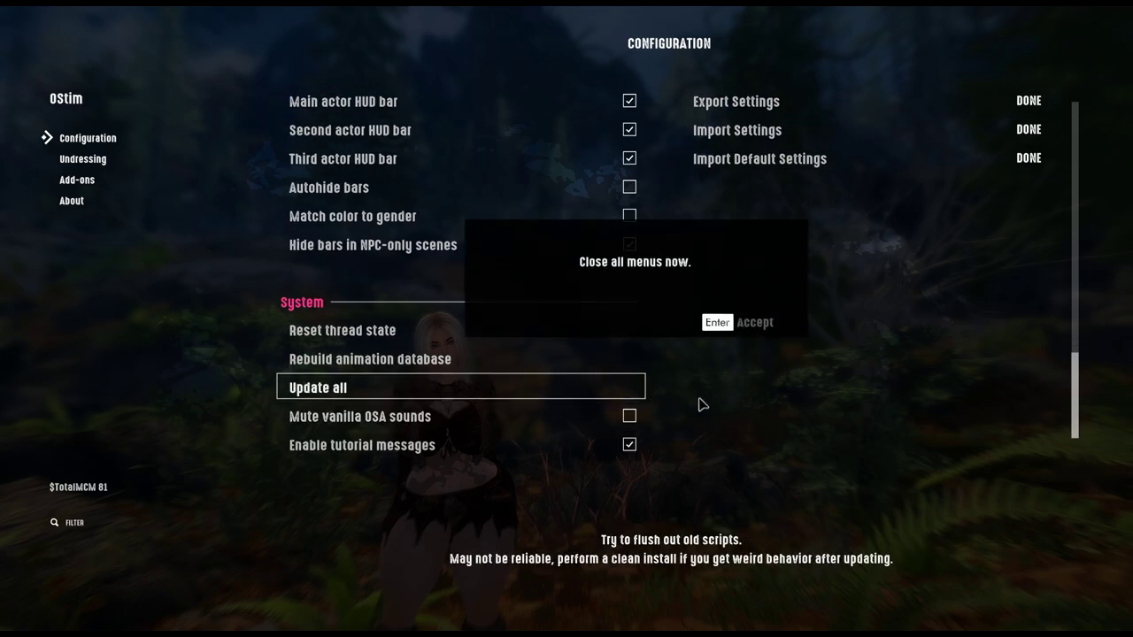
pyautogui.click(732, 321)
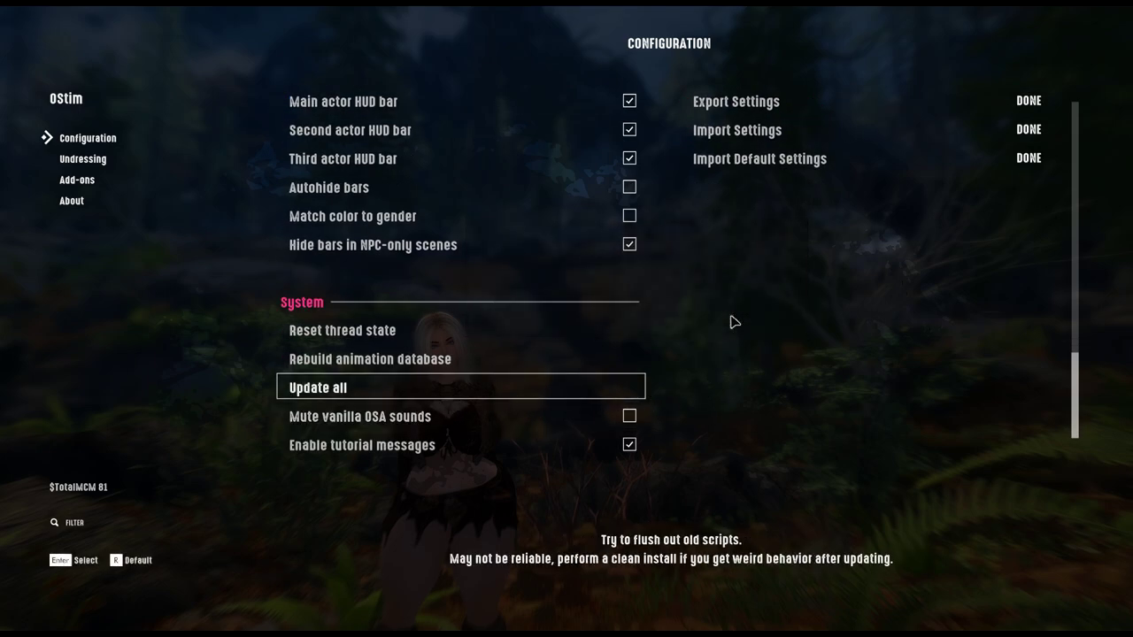
pyautogui.press('Escape')
pyautogui.press('Escape')
pyautogui.press('Escape')
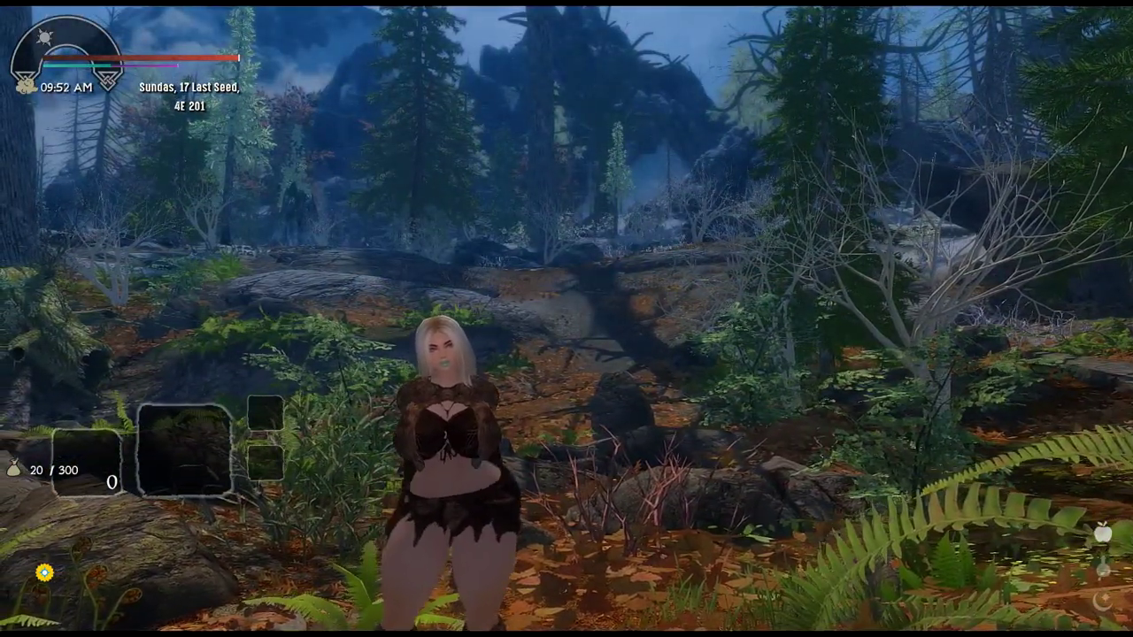
# Step: Search for NPC 'LUCIE' and teleport Lucien Flavius beside the player
pyautogui.press('e')
pyautogui.write('LUCIE')
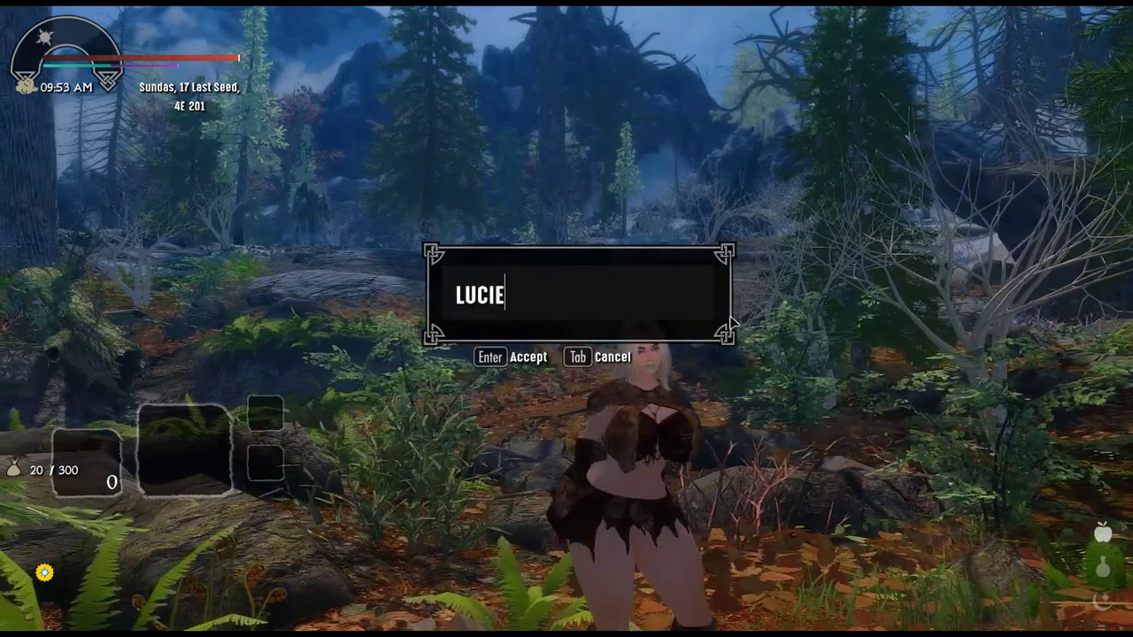
pyautogui.press('Return')
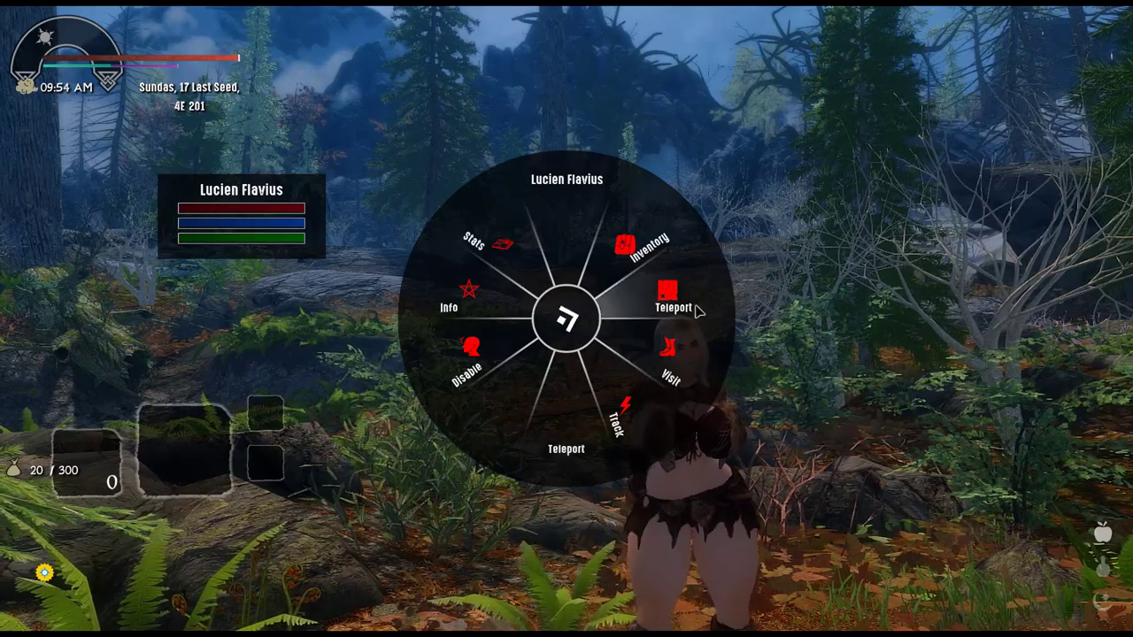
pyautogui.click(696, 310)
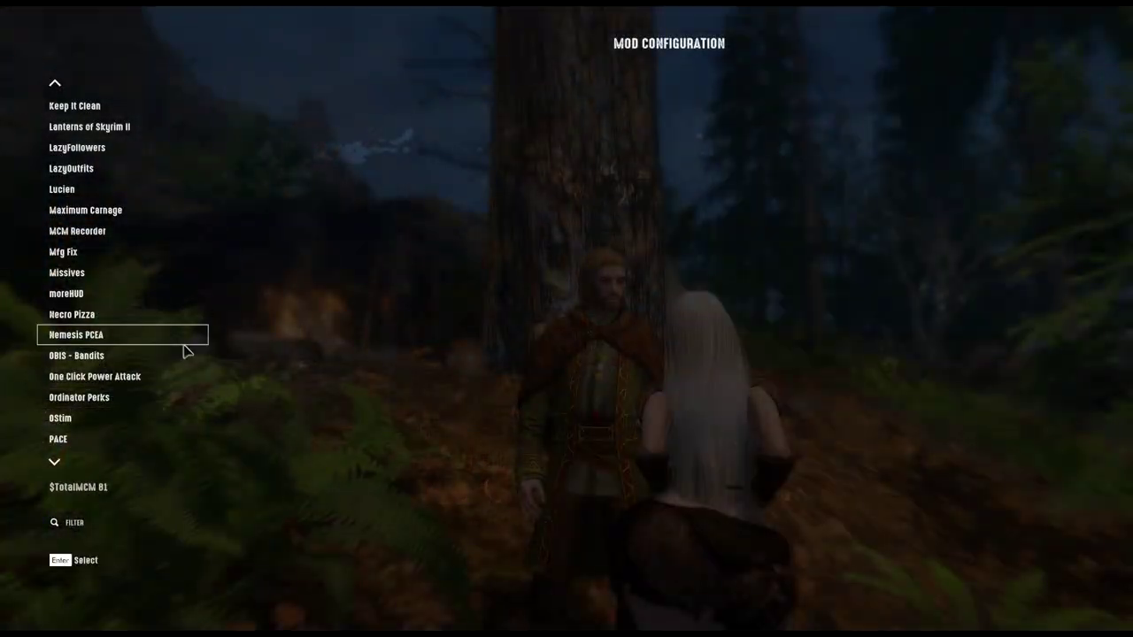
# Step: In OStim's Configuration page, uncheck 'Remove clothes mid-scene'
pyautogui.click(70, 419)
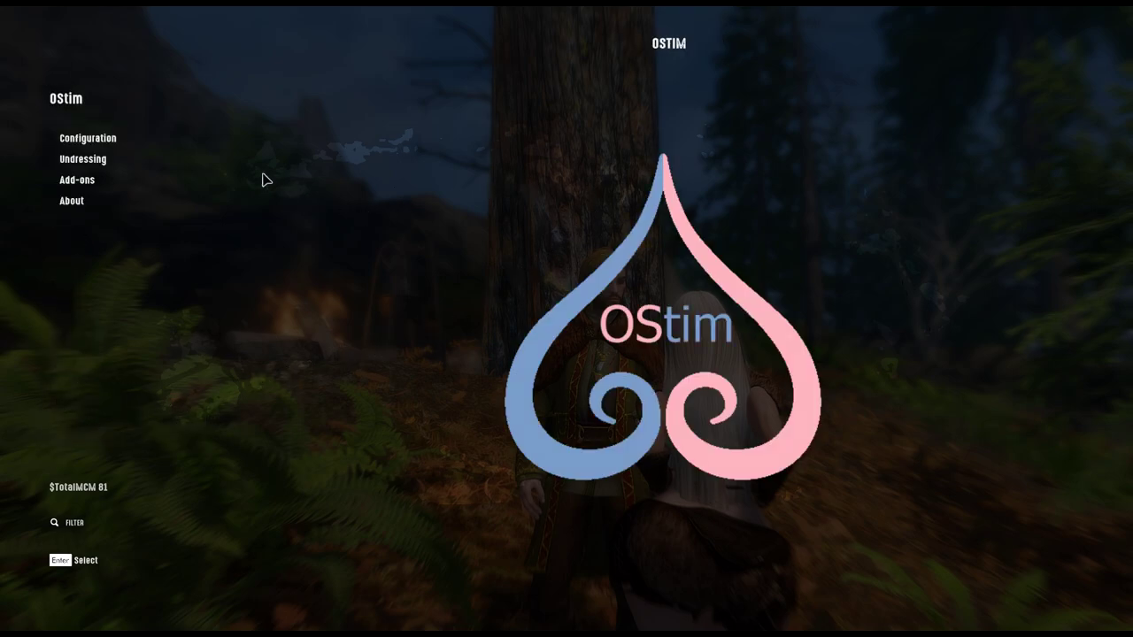
pyautogui.click(88, 138)
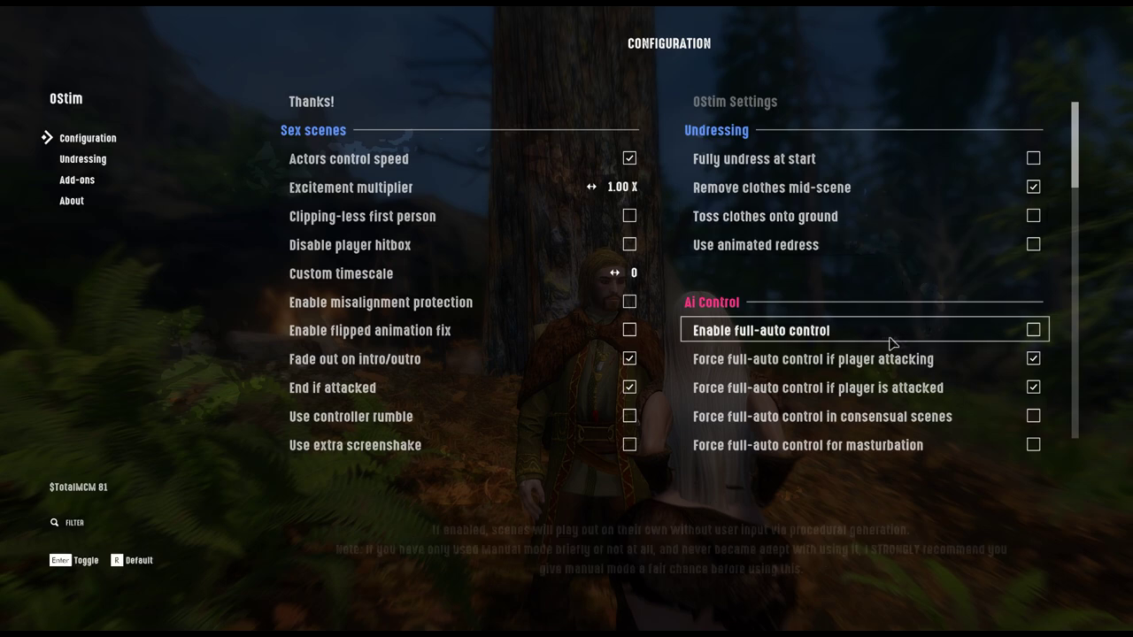
pyautogui.click(859, 195)
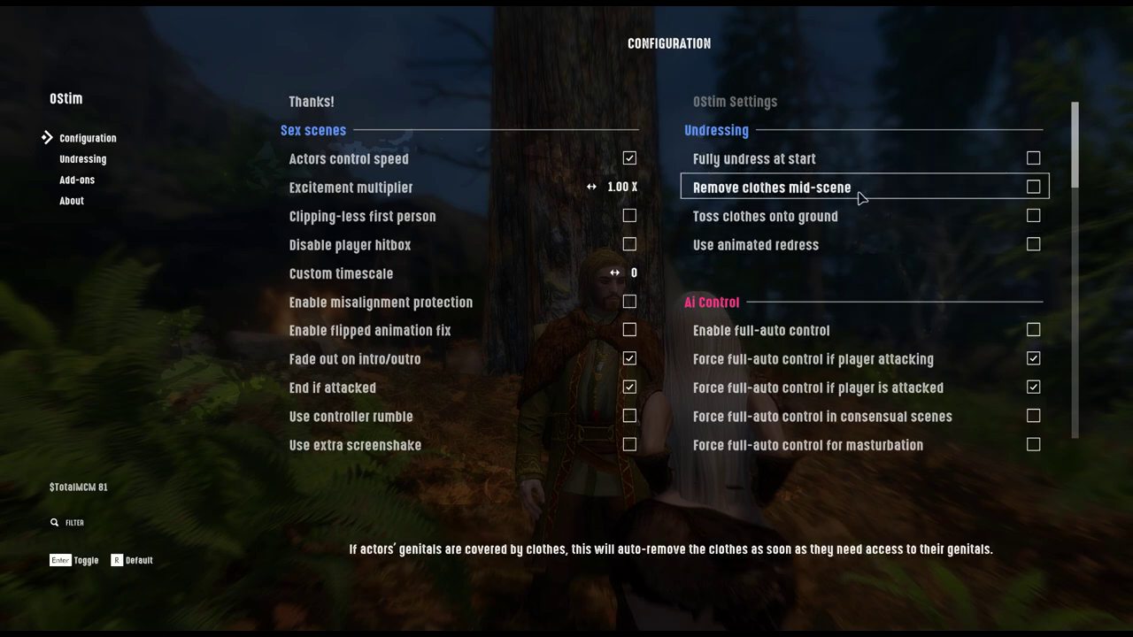
# Step: Bind 'Start sex with target' to F10 and return to the MCM mod list
pyautogui.scroll(-5, 707, 287)
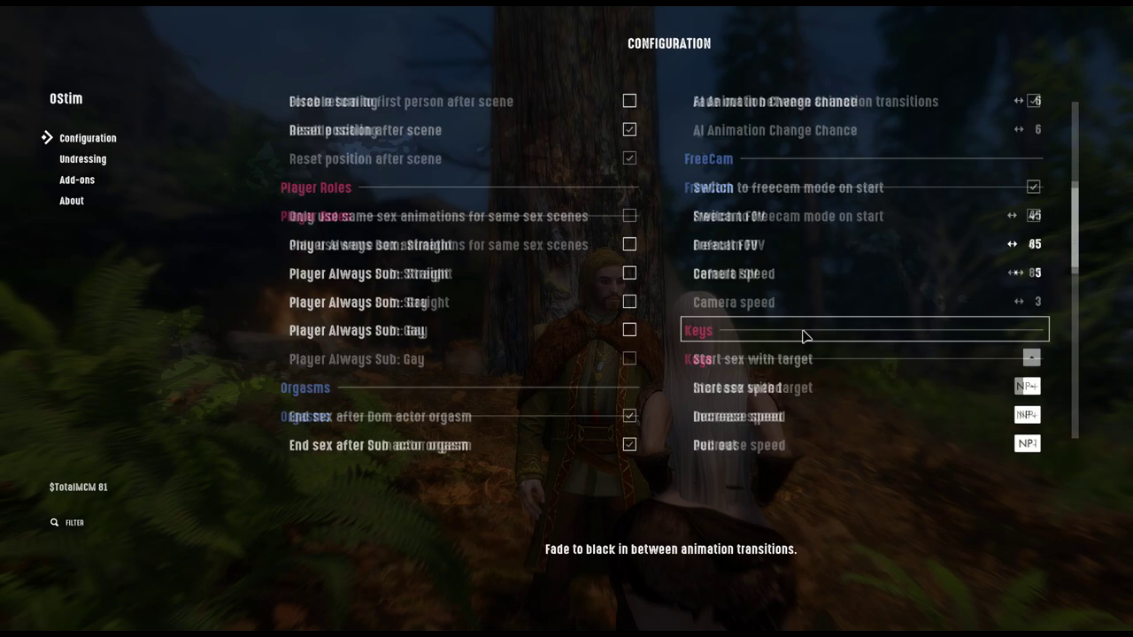
pyautogui.scroll(-3, 805, 345)
pyautogui.scroll(2, 806, 354)
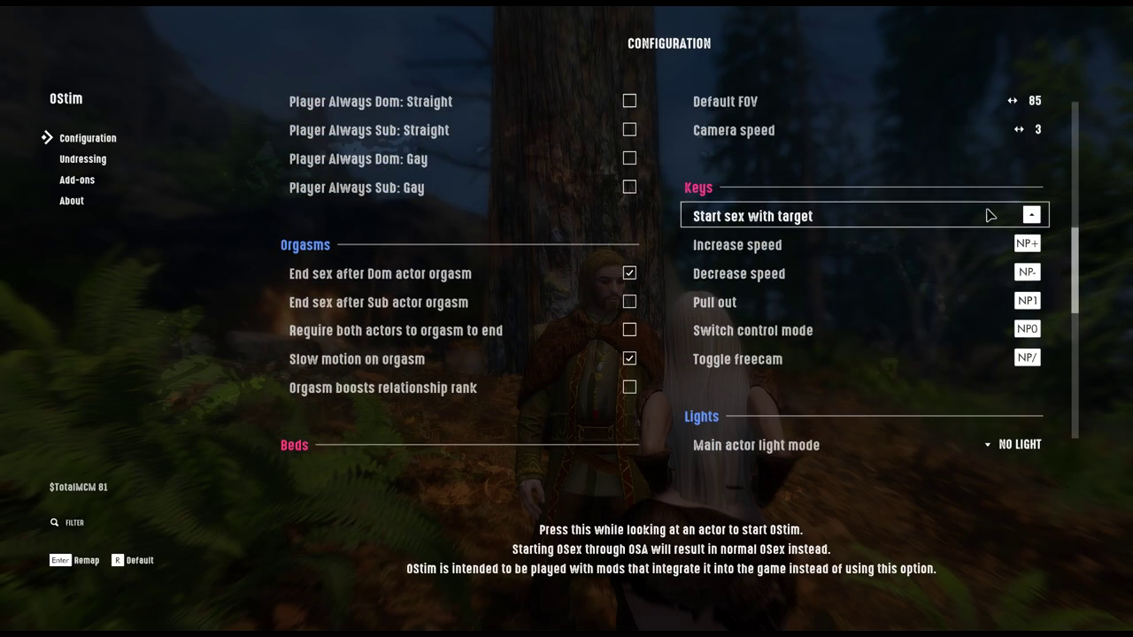
pyautogui.click(989, 214)
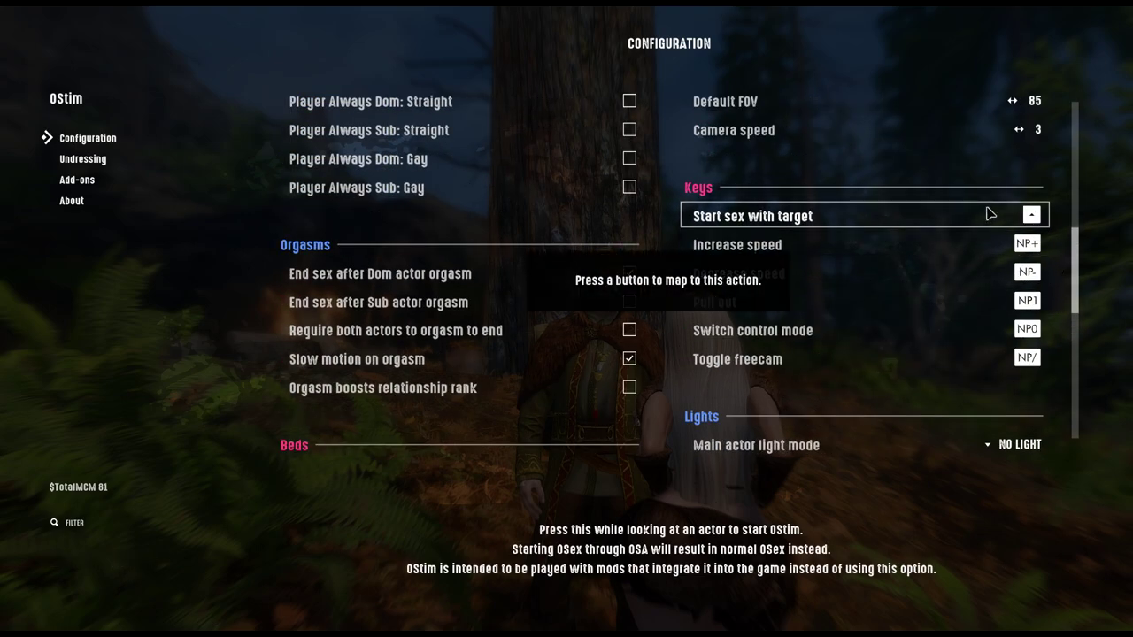
pyautogui.press('Escape')
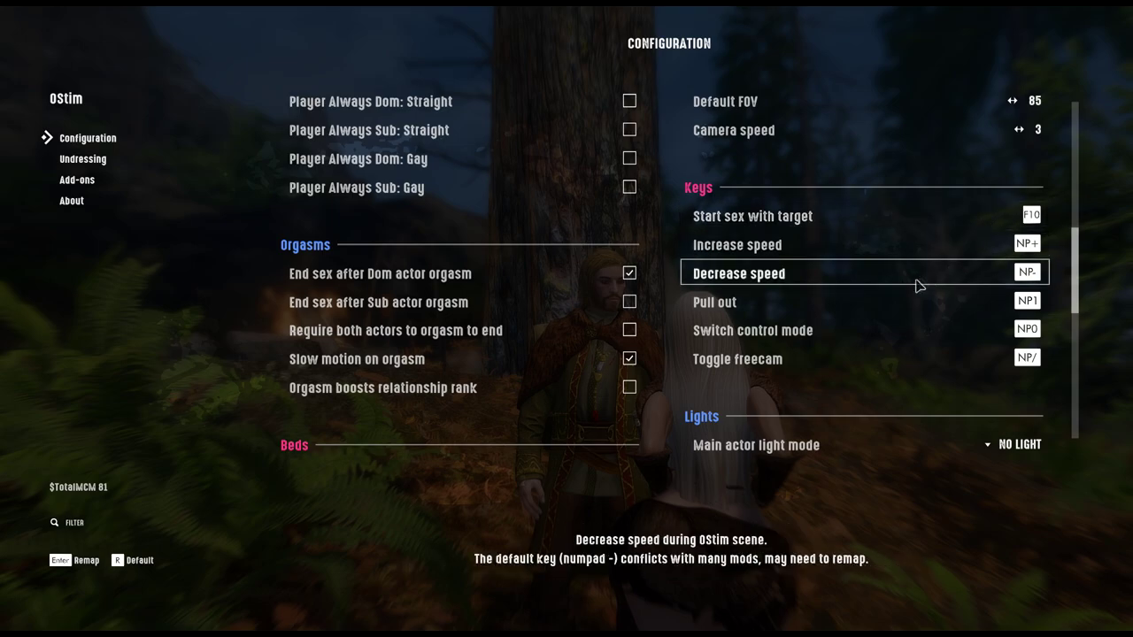
pyautogui.press('Escape')
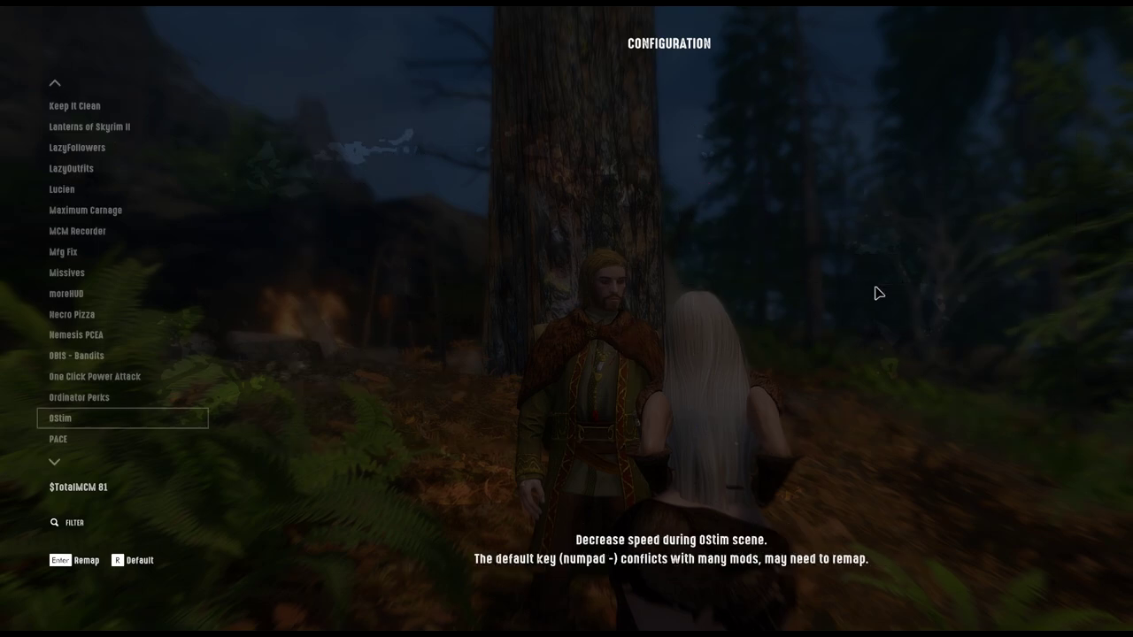
# Step: Close the menus and walk the character around the campfire beside Lucien
pyautogui.press('Escape')
pyautogui.press('Escape')
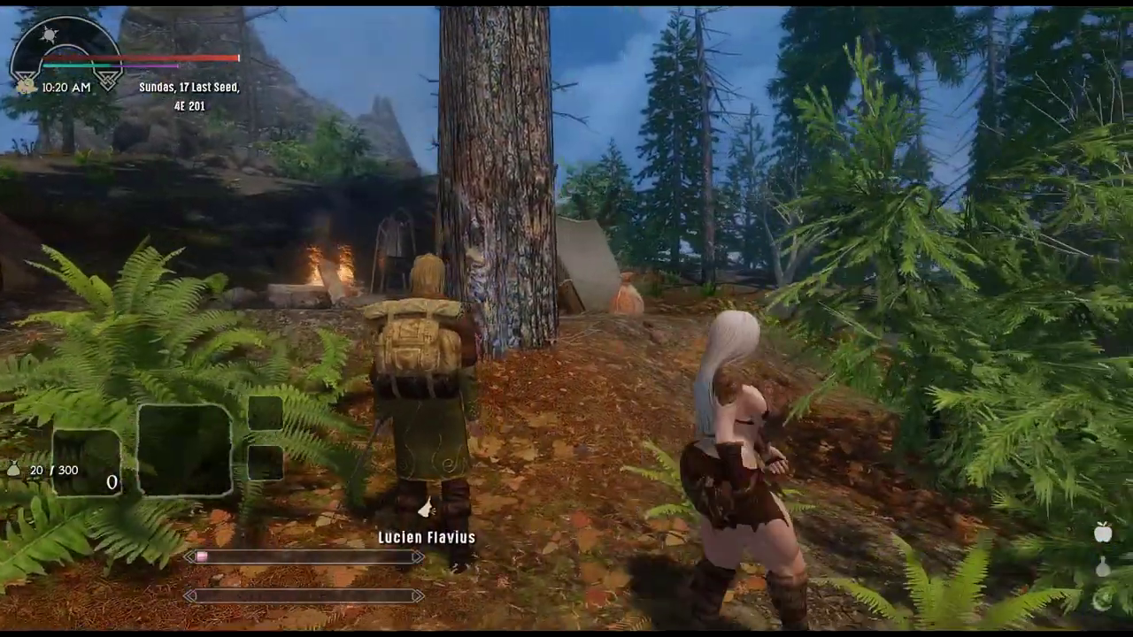
pyautogui.press('s')
pyautogui.press('s')
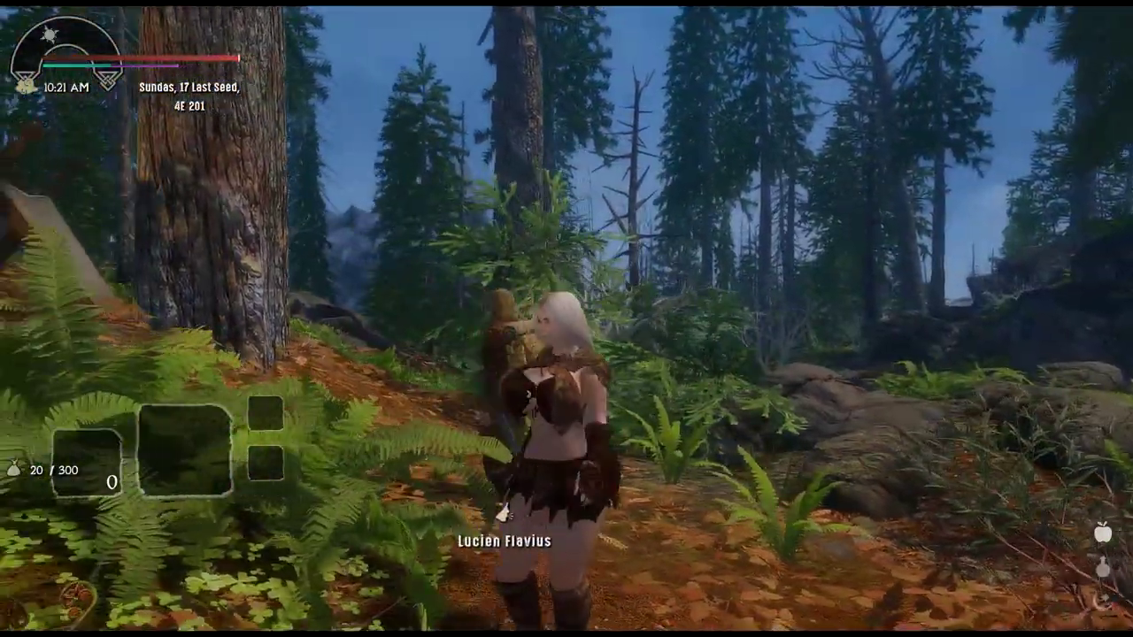
pyautogui.press('w')
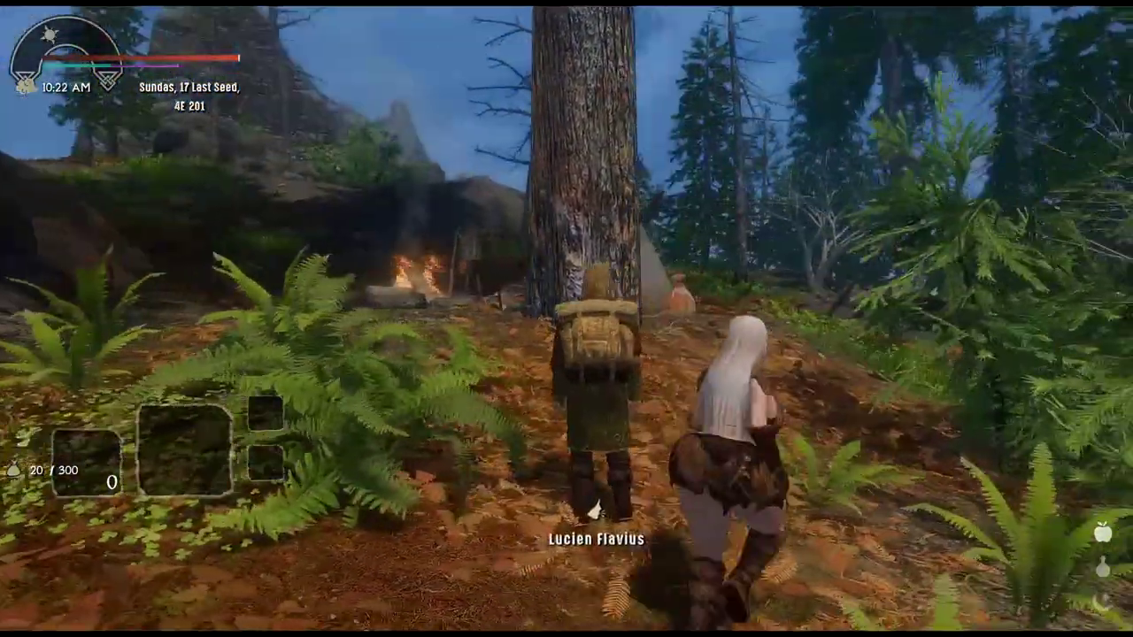
pyautogui.press('s')
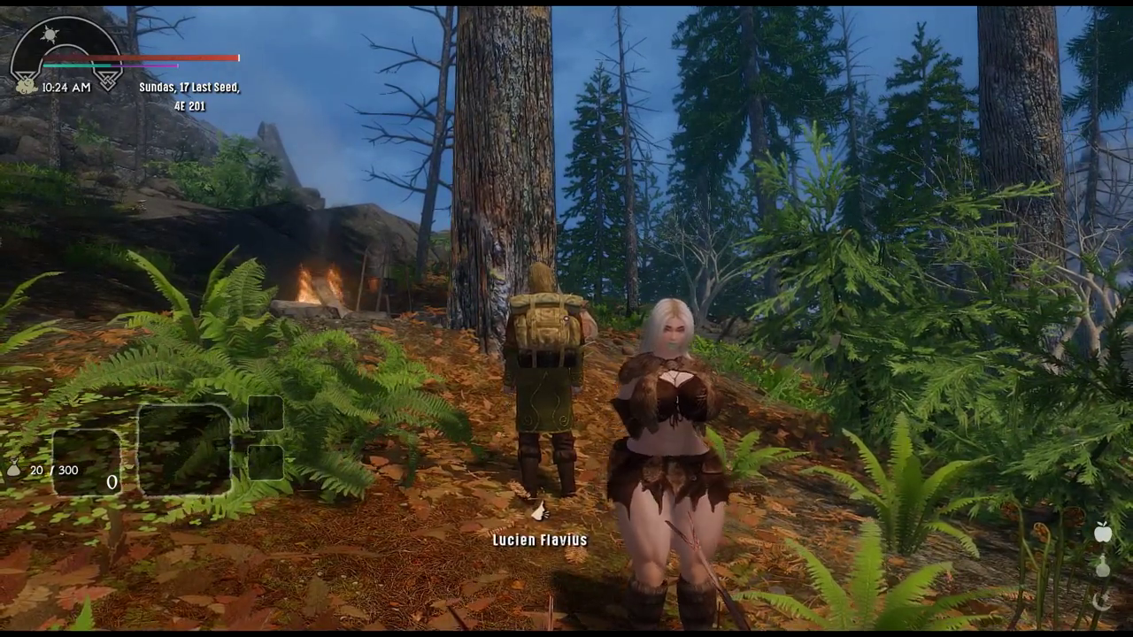
# Step: Reopen OStim's MCM settings pages through Journal > System > Mod Configuration
pyautogui.press('j')
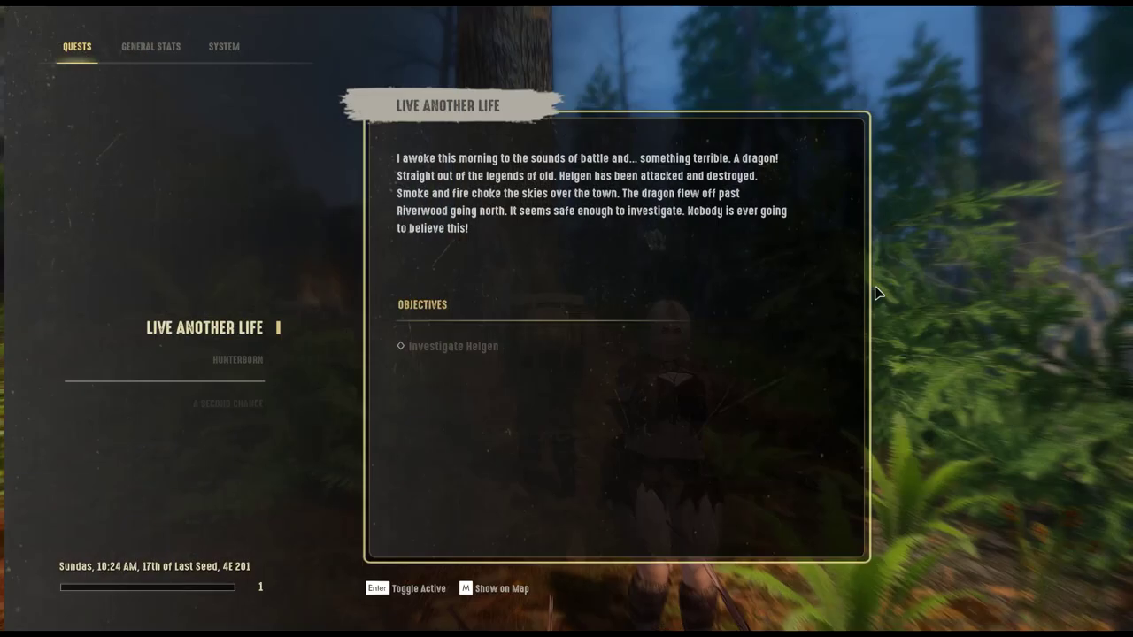
pyautogui.click(195, 55)
pyautogui.click(210, 478)
pyautogui.scroll(-15, 189, 366)
pyautogui.scroll(-5, 134, 398)
pyautogui.scroll(15, 89, 232)
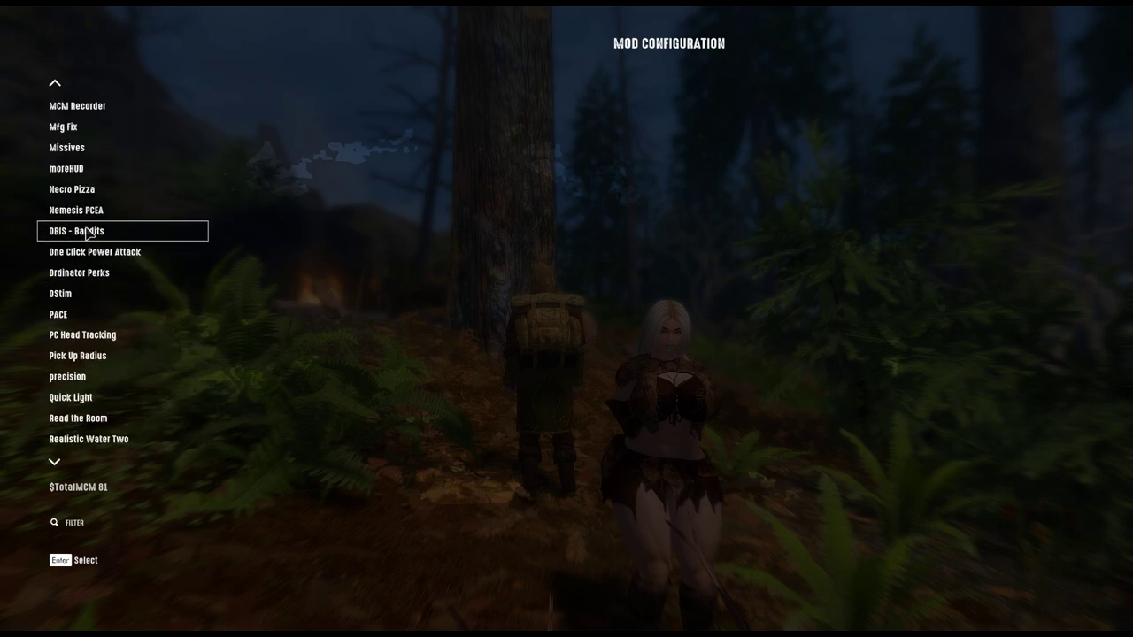
pyautogui.click(82, 296)
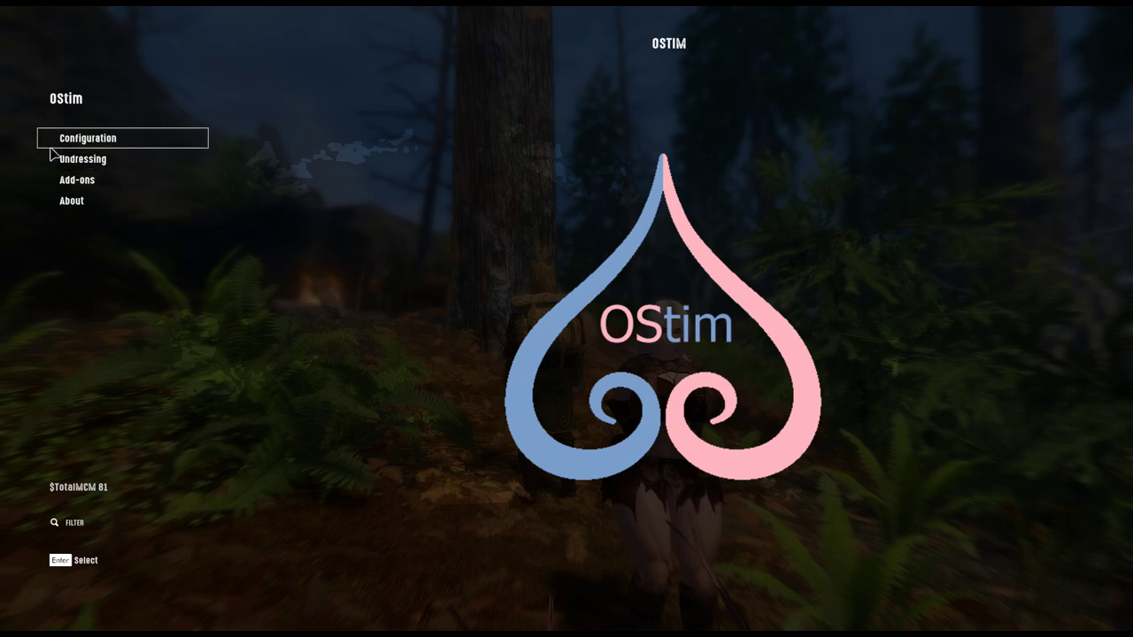
pyautogui.click(81, 183)
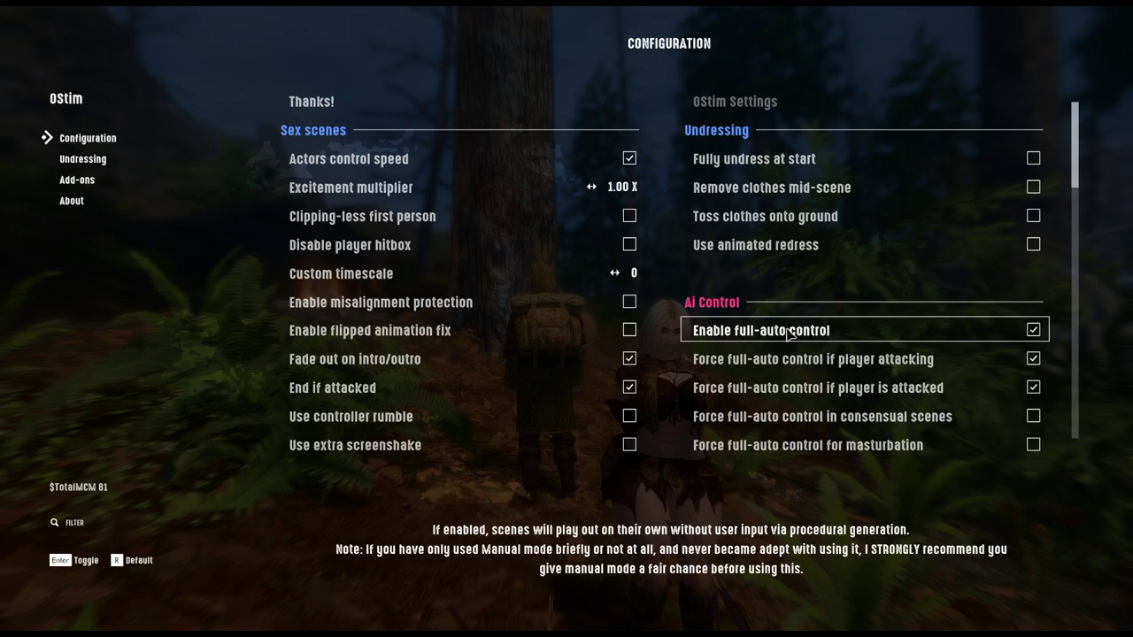
# Step: Look over OStim's Configuration page settings, then exit back to its Configuration, Undressing, Add-ons and About pages
pyautogui.scroll(-5, 753, 293)
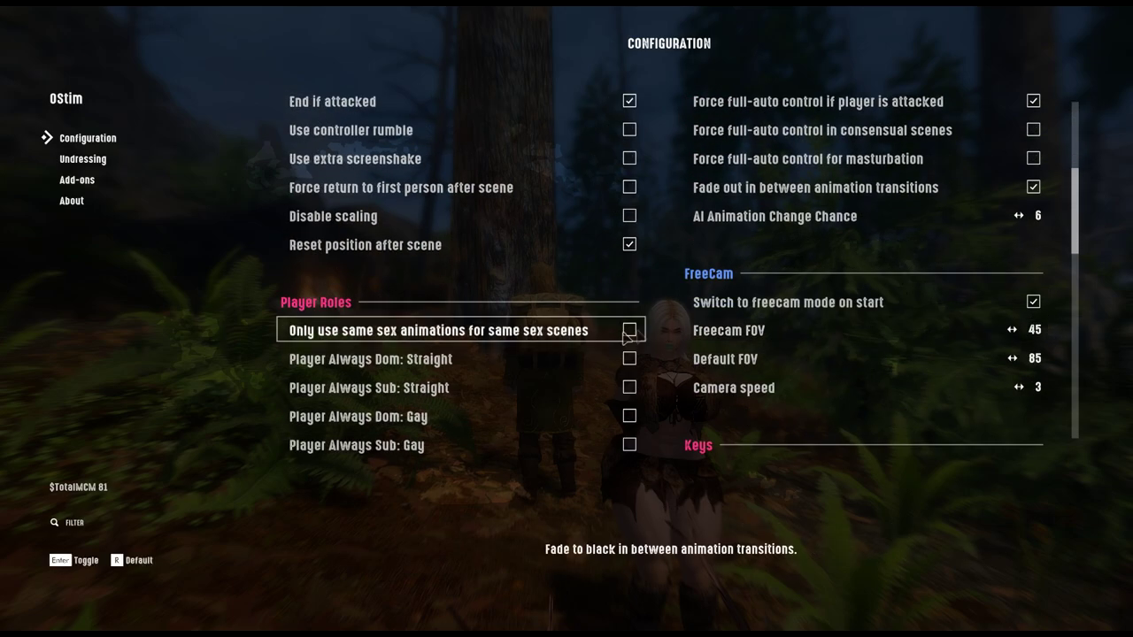
pyautogui.scroll(-12, 625, 334)
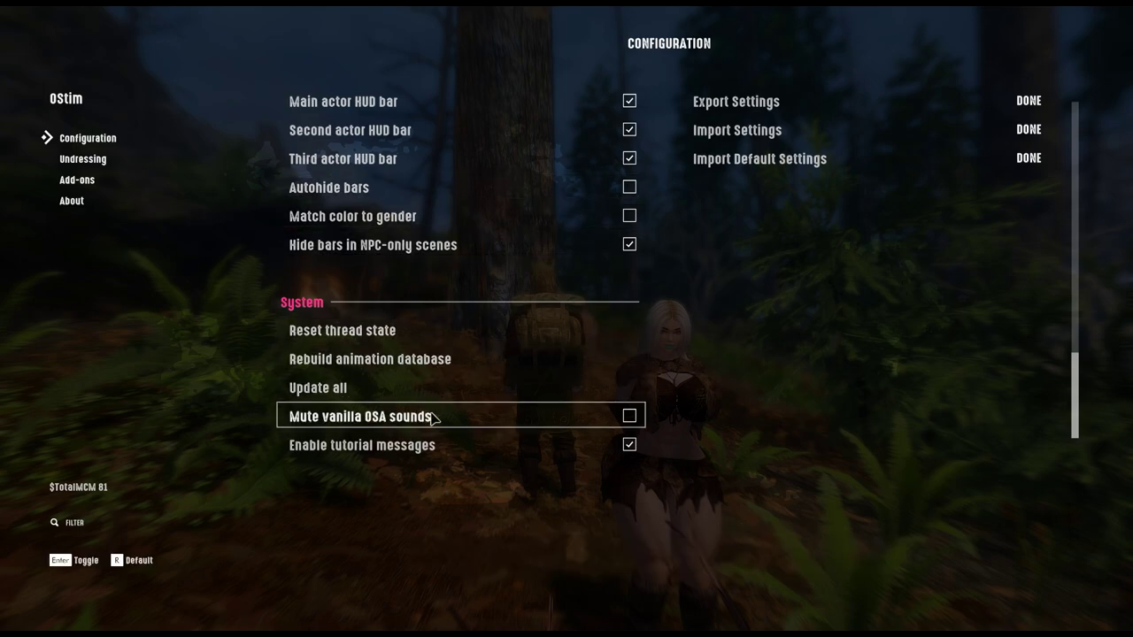
pyautogui.scroll(2, 371, 390)
pyautogui.scroll(2, 511, 271)
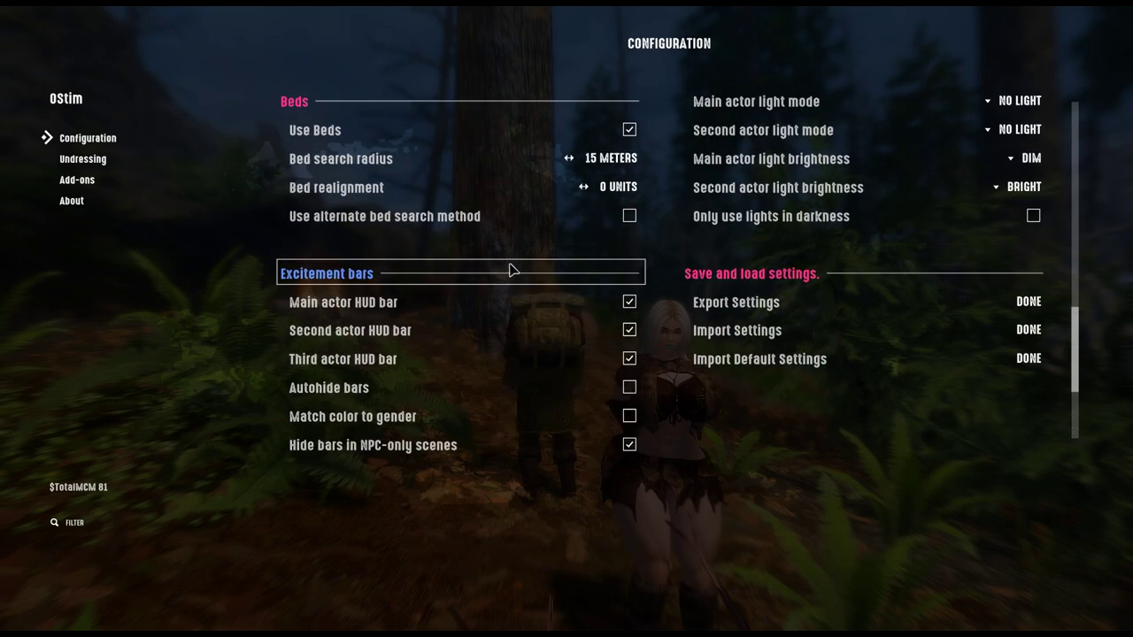
pyautogui.scroll(10, 512, 271)
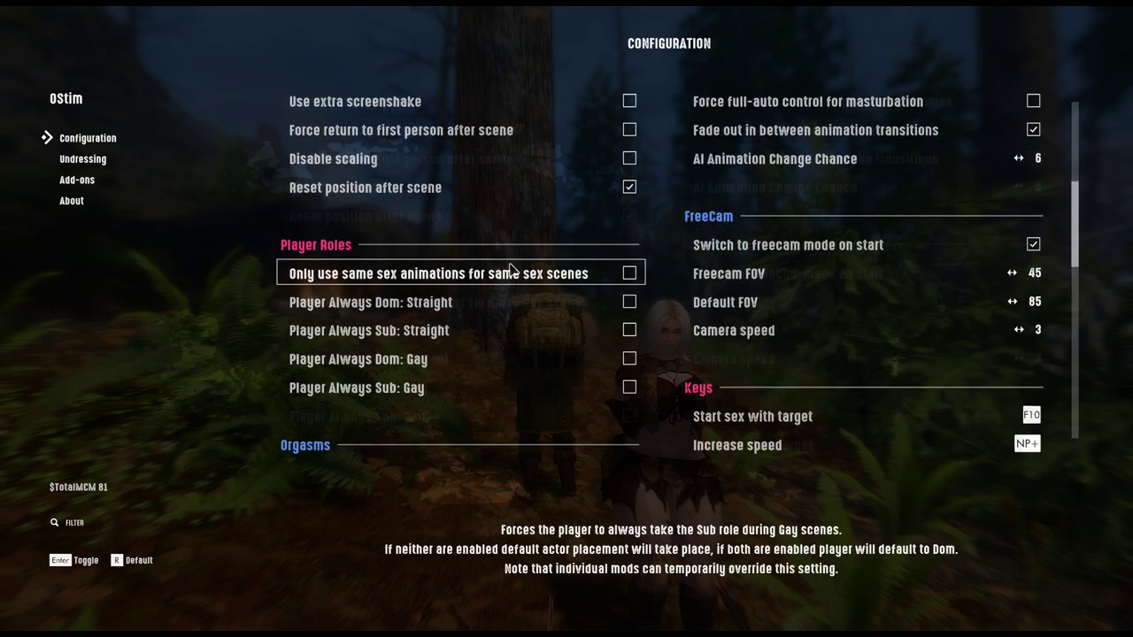
pyautogui.scroll(6, 512, 270)
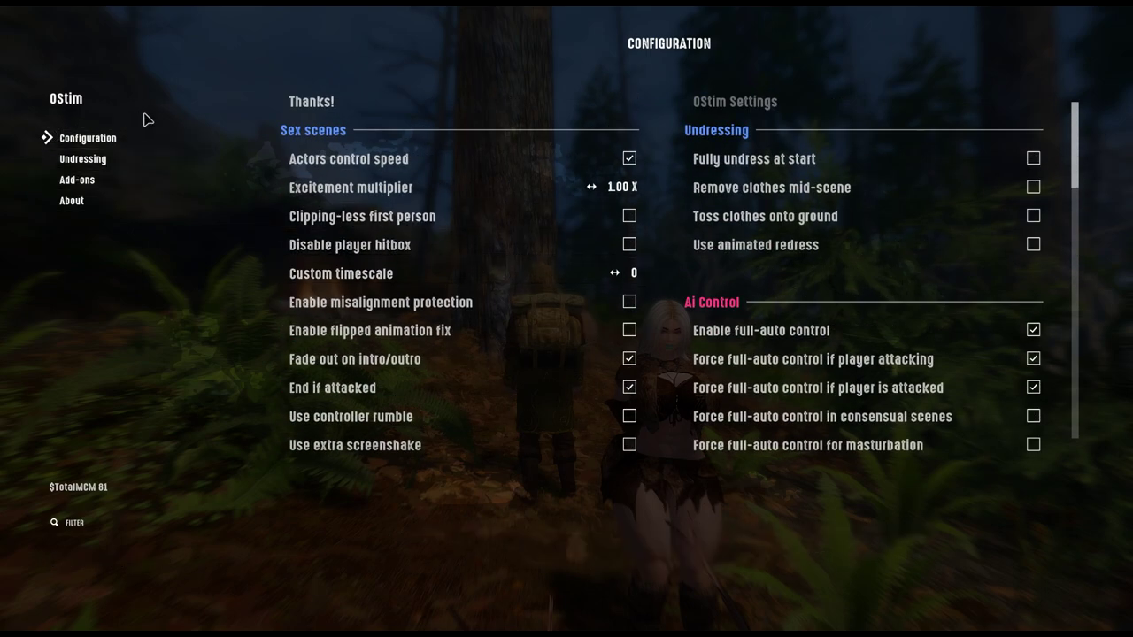
pyautogui.press('Escape')
pyautogui.press('Escape')
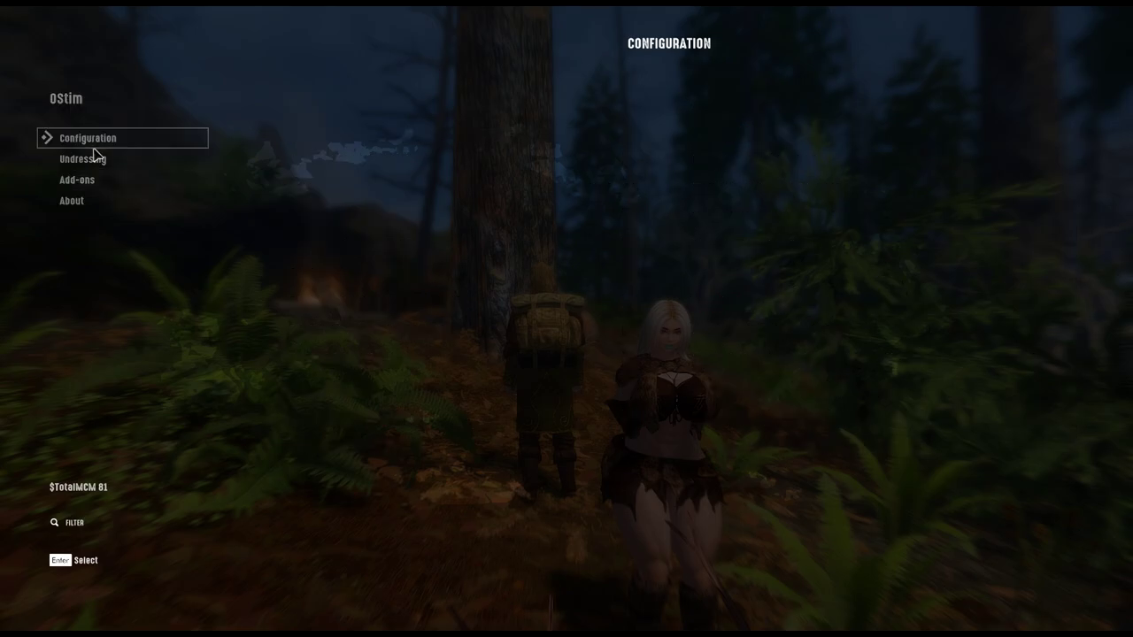